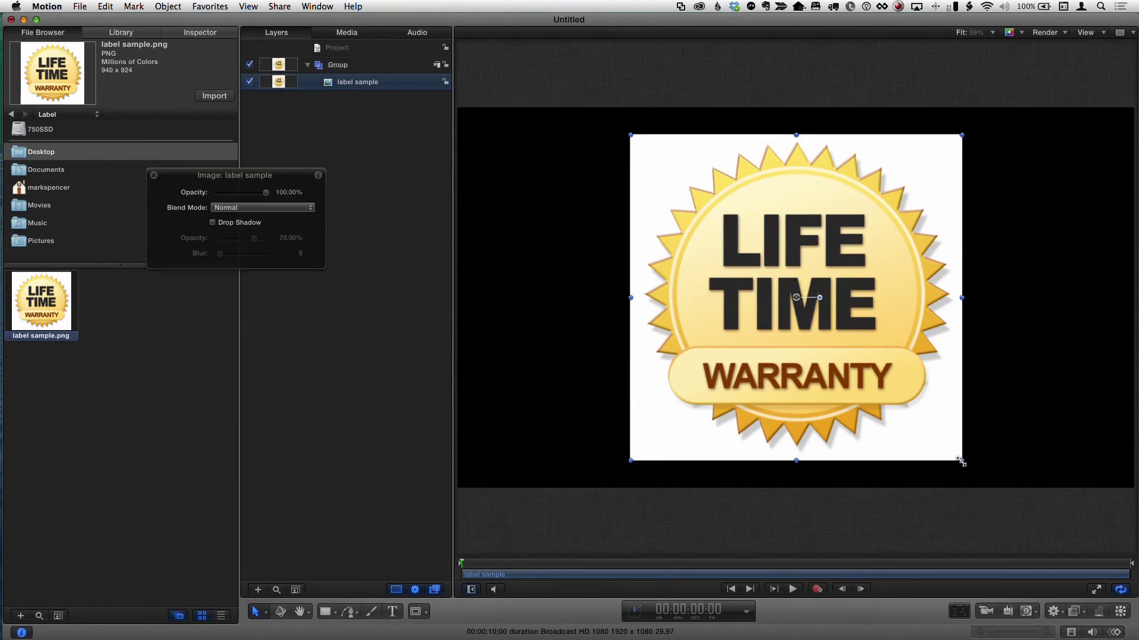
# - Shrink the label sample image and place it in the canvas's upper-left corner as a reference, checking its detail close up
pyautogui.moveTo(961, 465); pyautogui.dragTo(552, 189)
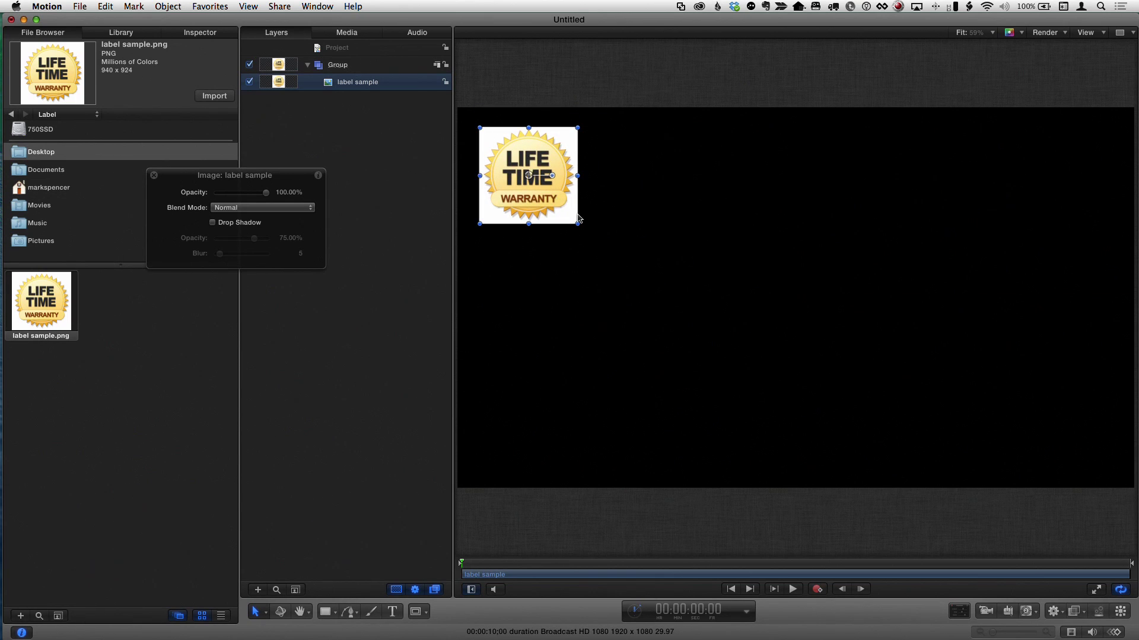
pyautogui.scroll(5, 578, 218)
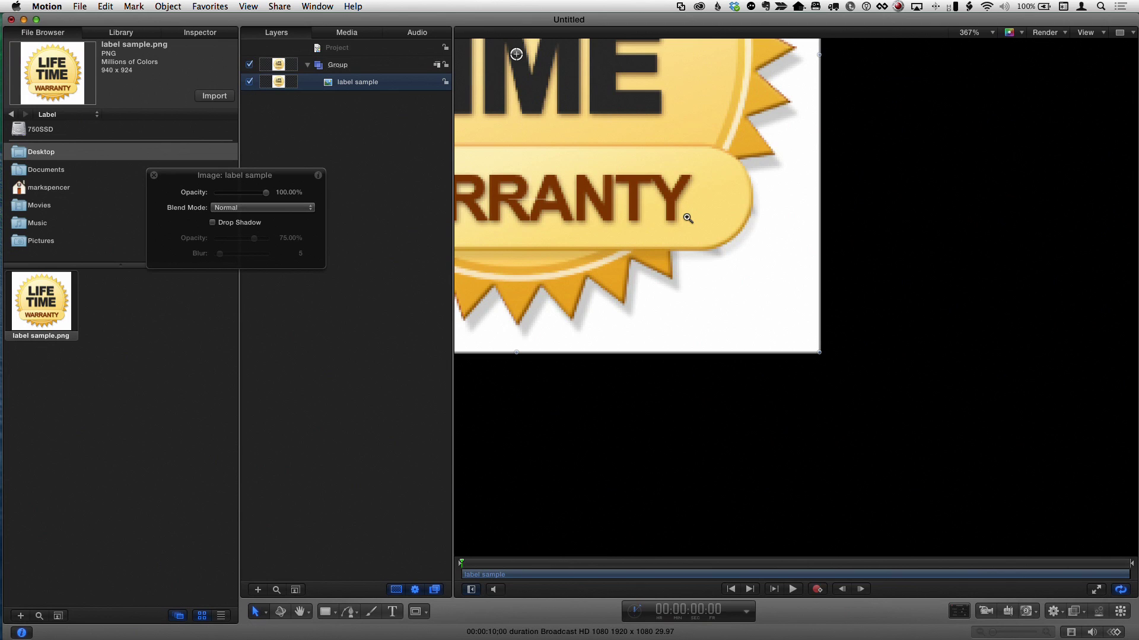
pyautogui.hotkey('shift', 'z')
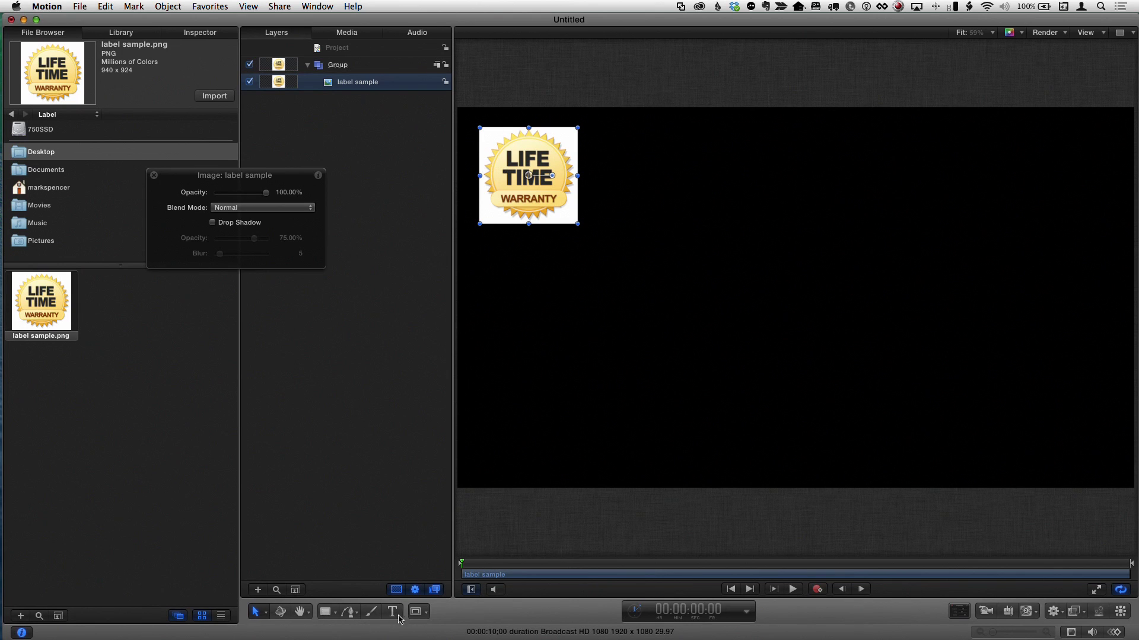
# - Draw a large circle outward from the canvas center with the Circle tool, then return to the selection tool
pyautogui.moveTo(325, 612); pyautogui.dragTo(356, 571)
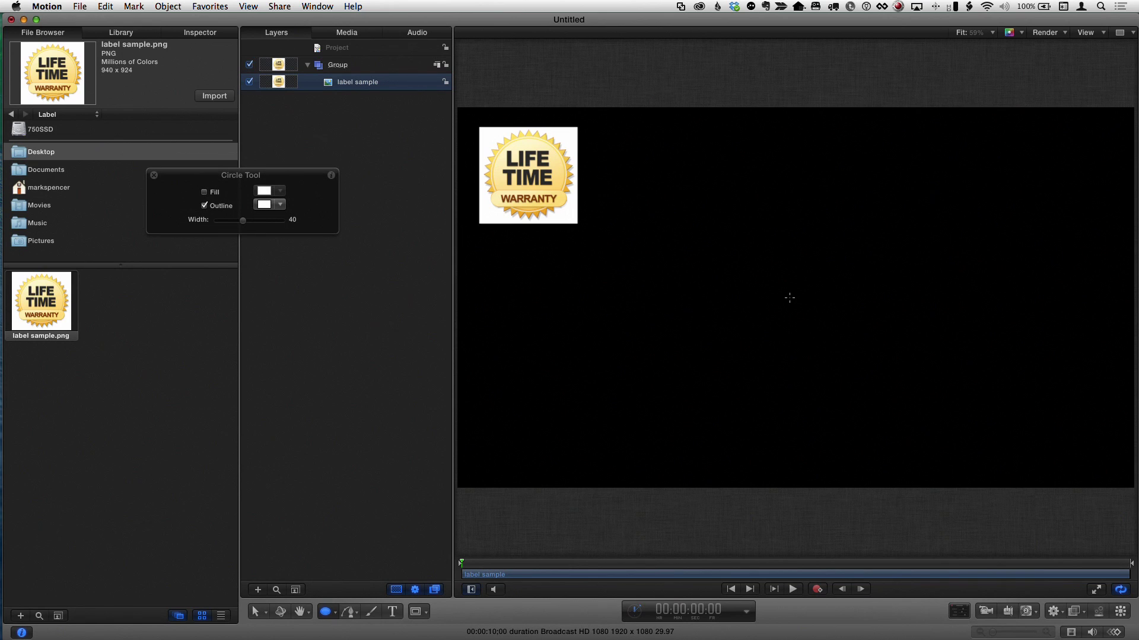
pyautogui.moveTo(799, 314)
pyautogui.mouseDown()
pyautogui.moveTo(644, 159)
pyautogui.moveTo(657, 176)
pyautogui.moveTo(706, 189)
pyautogui.mouseUp()
pyautogui.hotkey('shift', 's')
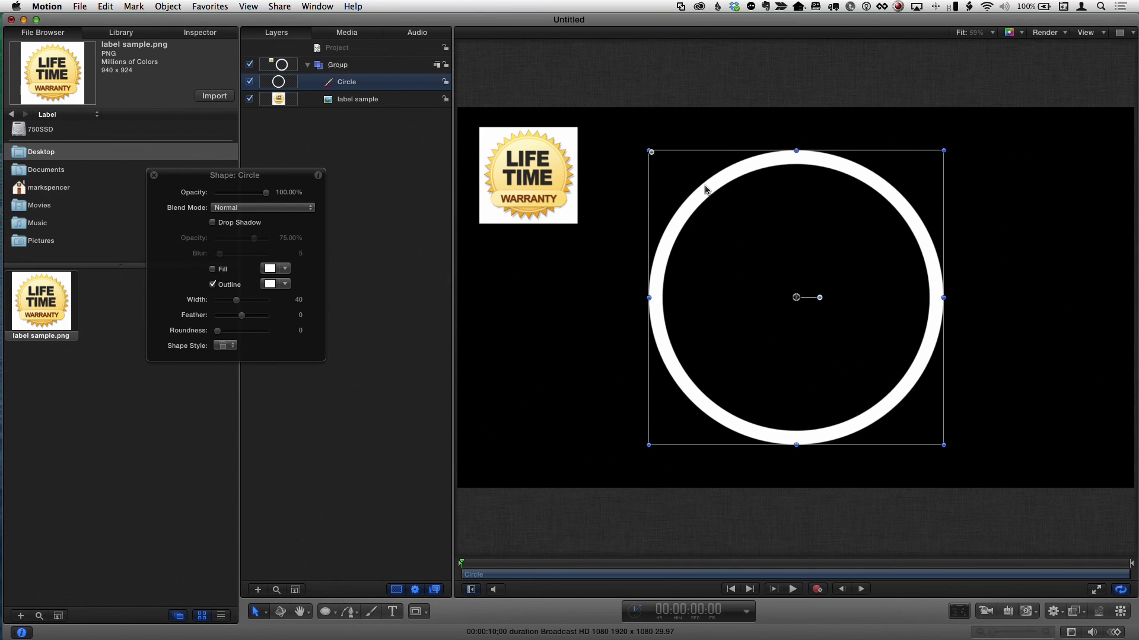
# - Turn off the circle's outline and turn on its fill, keeping the floating shape settings clear of the artwork
pyautogui.moveTo(273, 179); pyautogui.dragTo(414, 188)
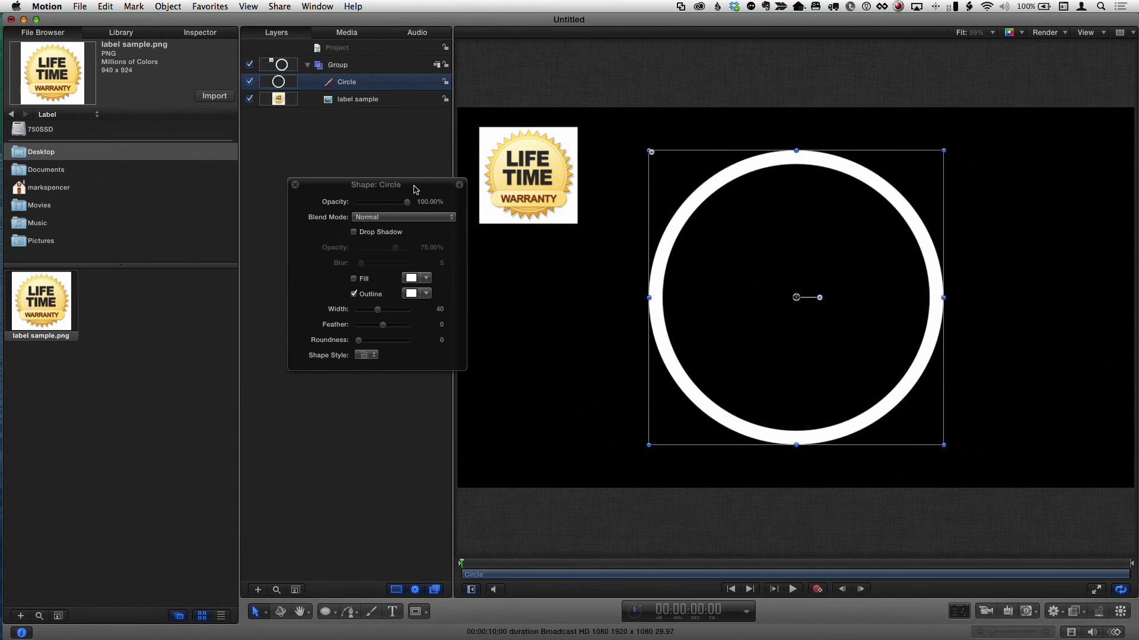
pyautogui.click(354, 295)
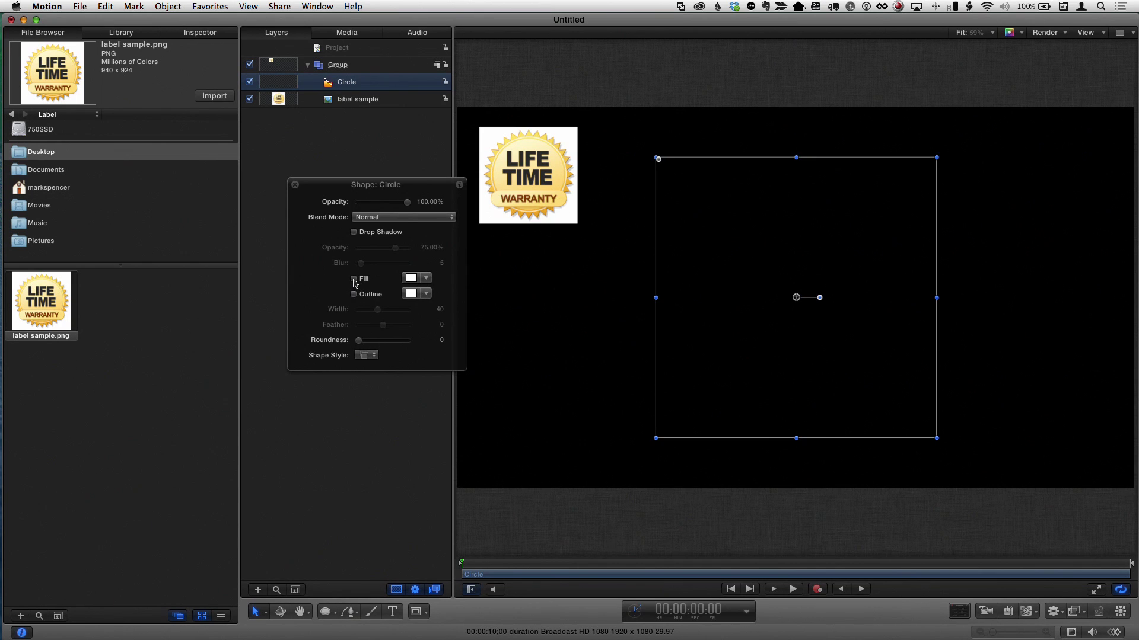
pyautogui.click(354, 279)
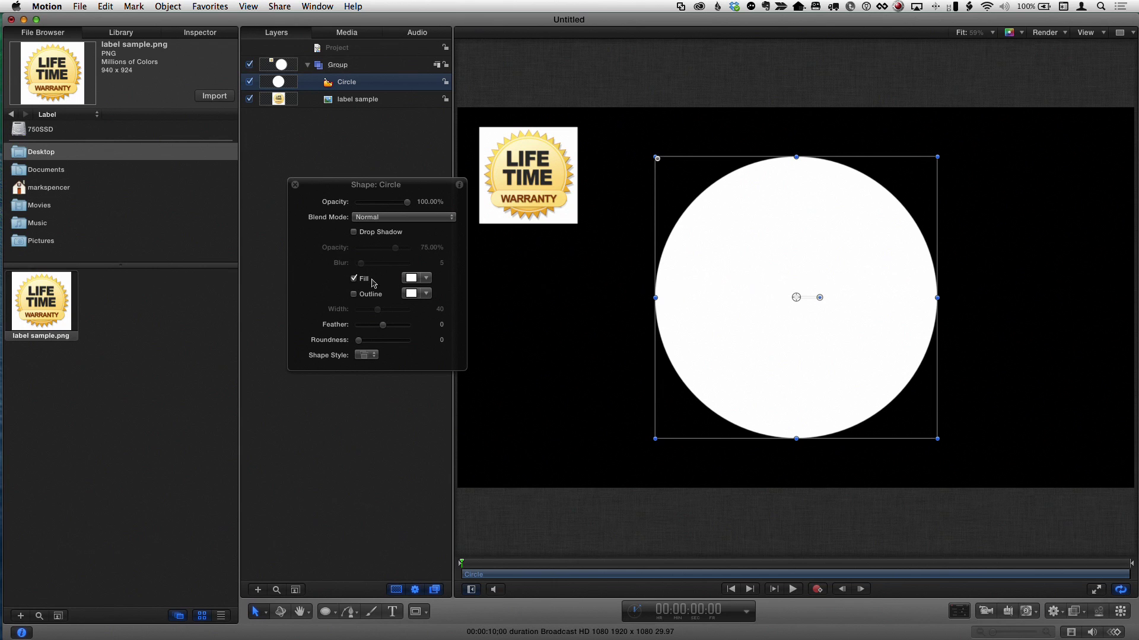
pyautogui.moveTo(386, 184); pyautogui.dragTo(386, 232)
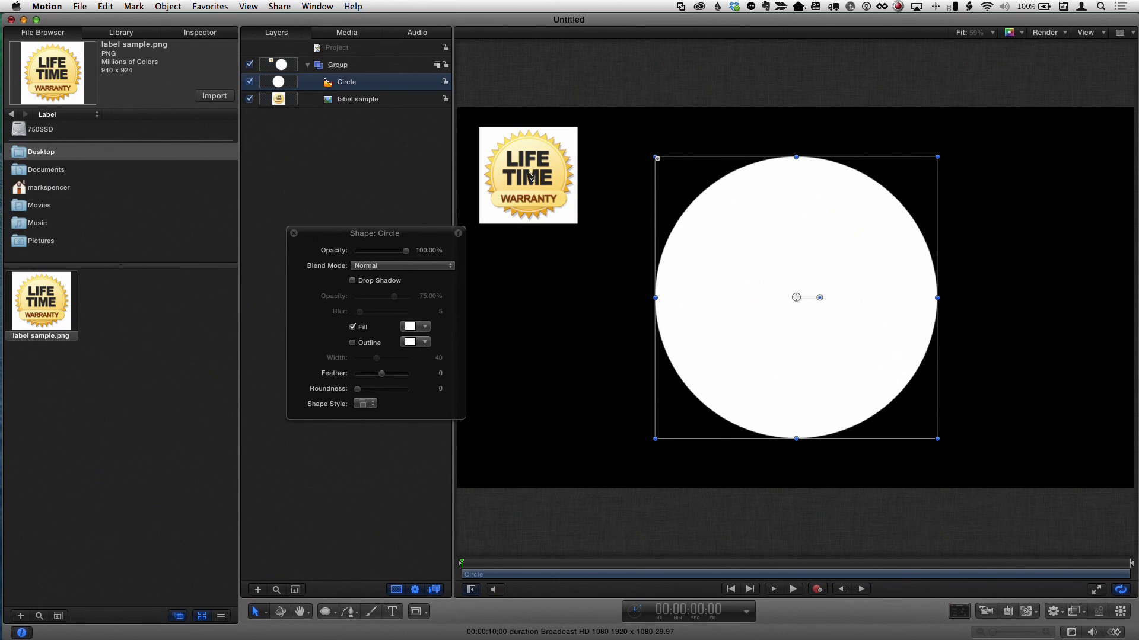
# - Check the reference label's shading, then set the circle's fill mode to Gradient and expand the gradient settings
pyautogui.scroll(6, 518, 180)
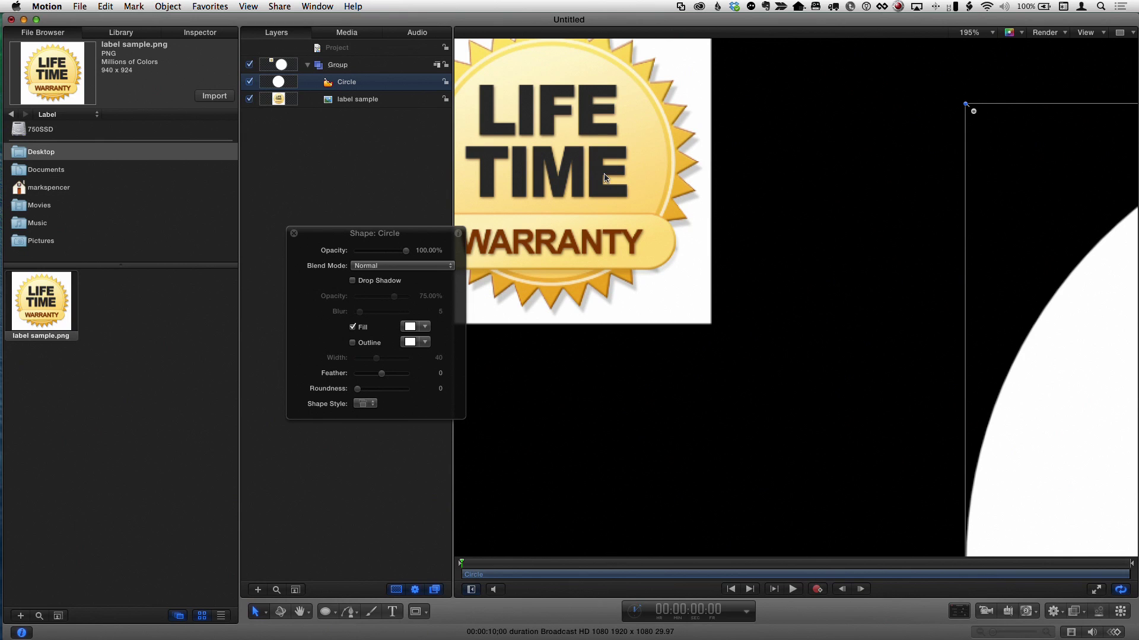
pyautogui.hotkey('shift', 'z')
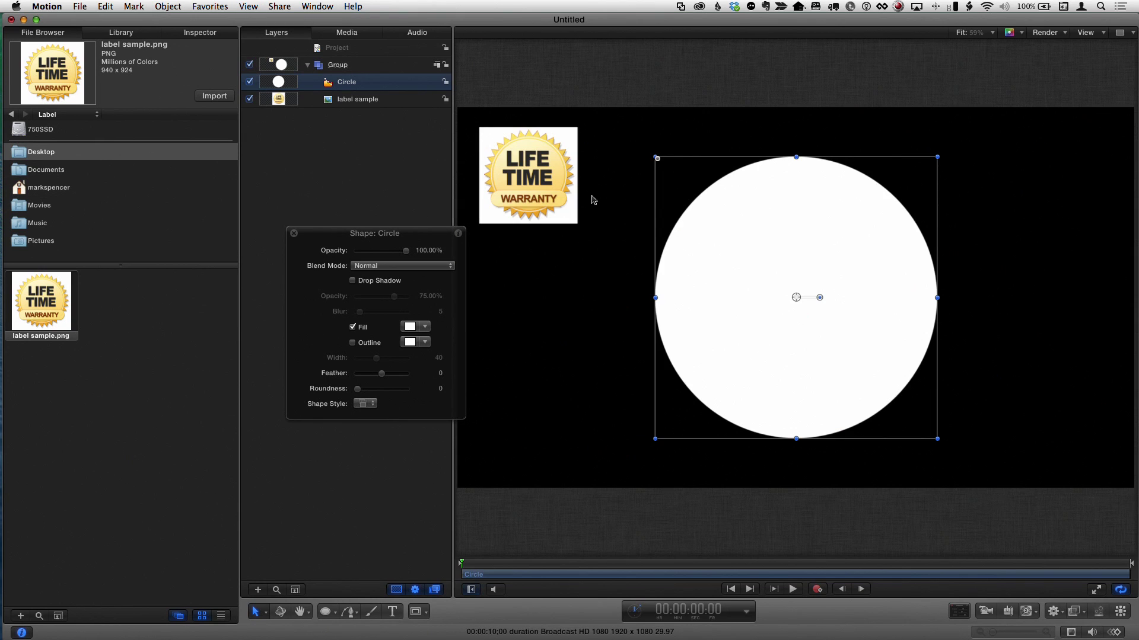
pyautogui.click(208, 33)
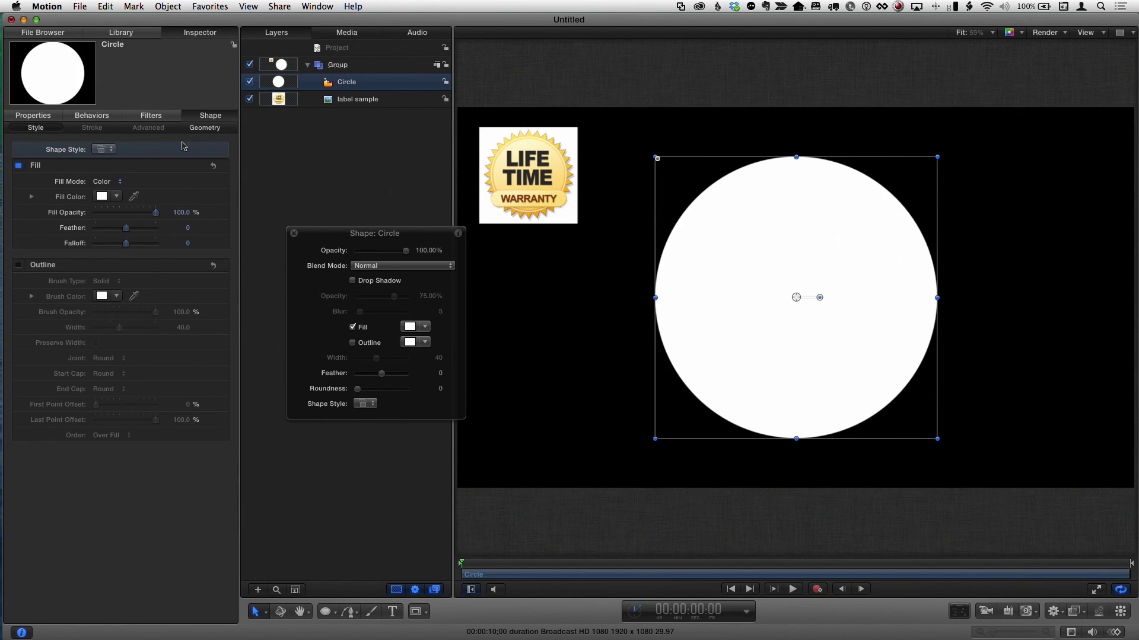
pyautogui.click(113, 186)
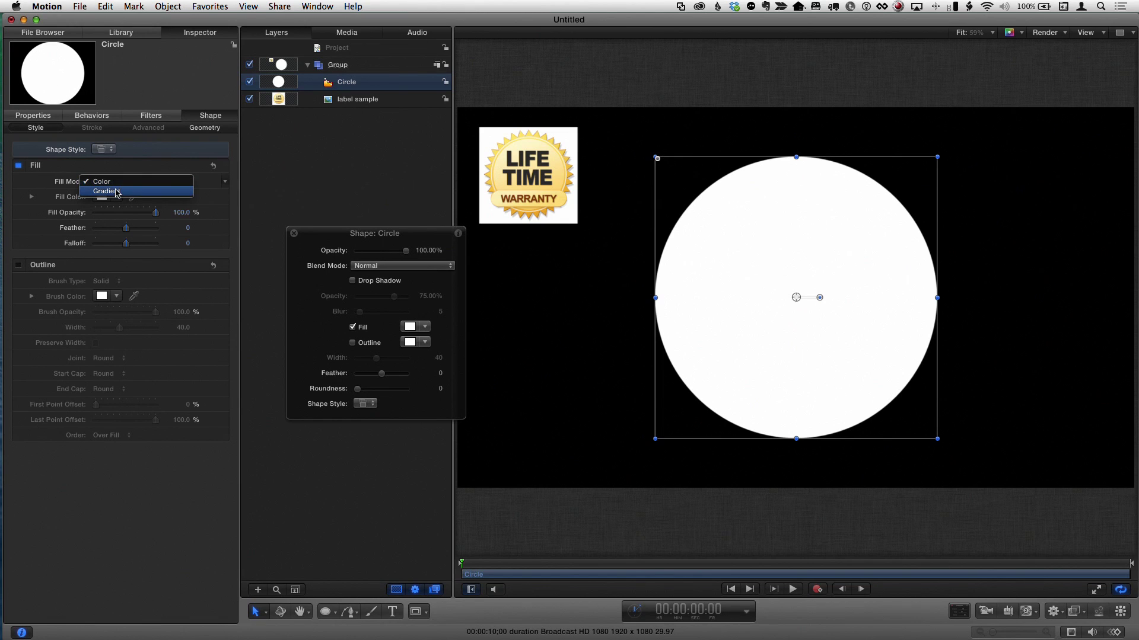
pyautogui.click(107, 191)
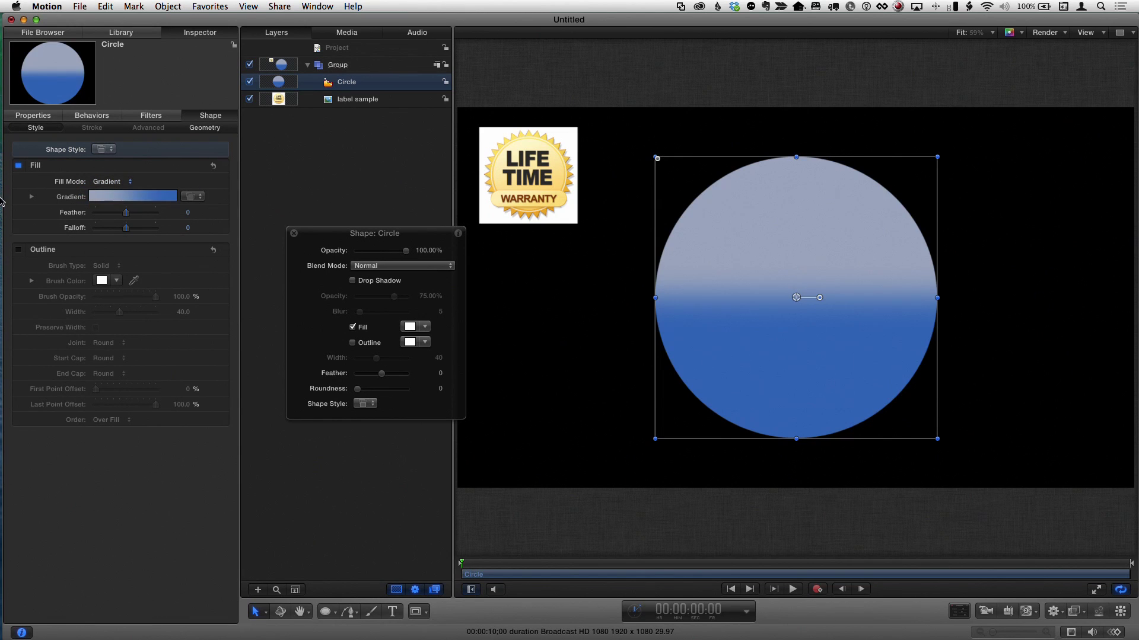
pyautogui.click(31, 198)
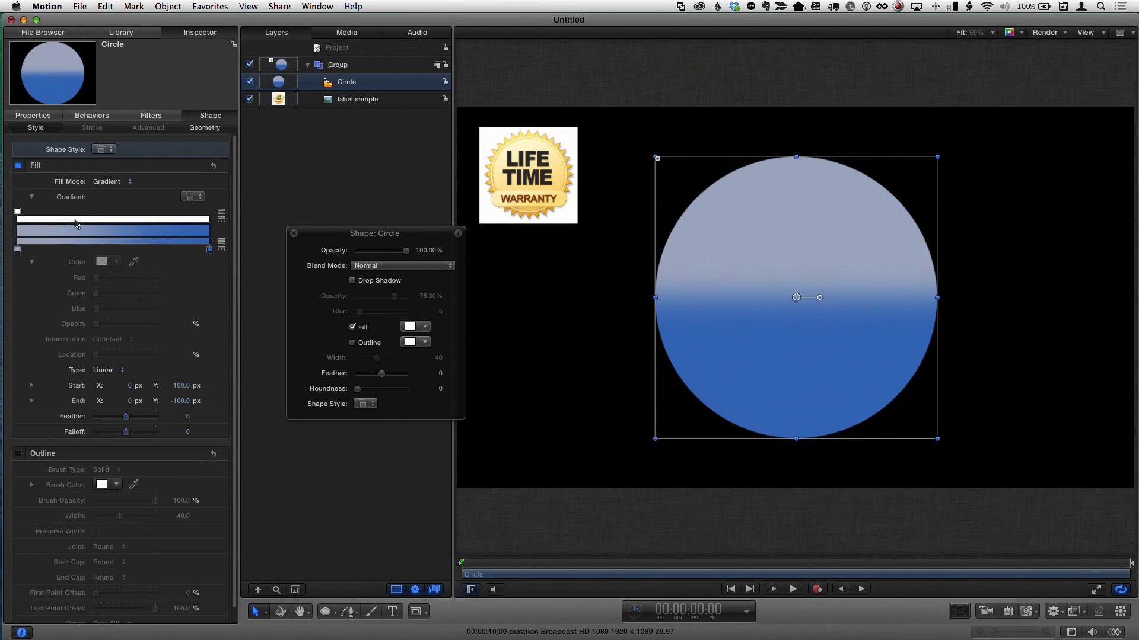
# - Edit the circle's gradient on the canvas, stretching its start to about Y 473 px and its end to about Y -440 px
pyautogui.rightClick(795, 236)
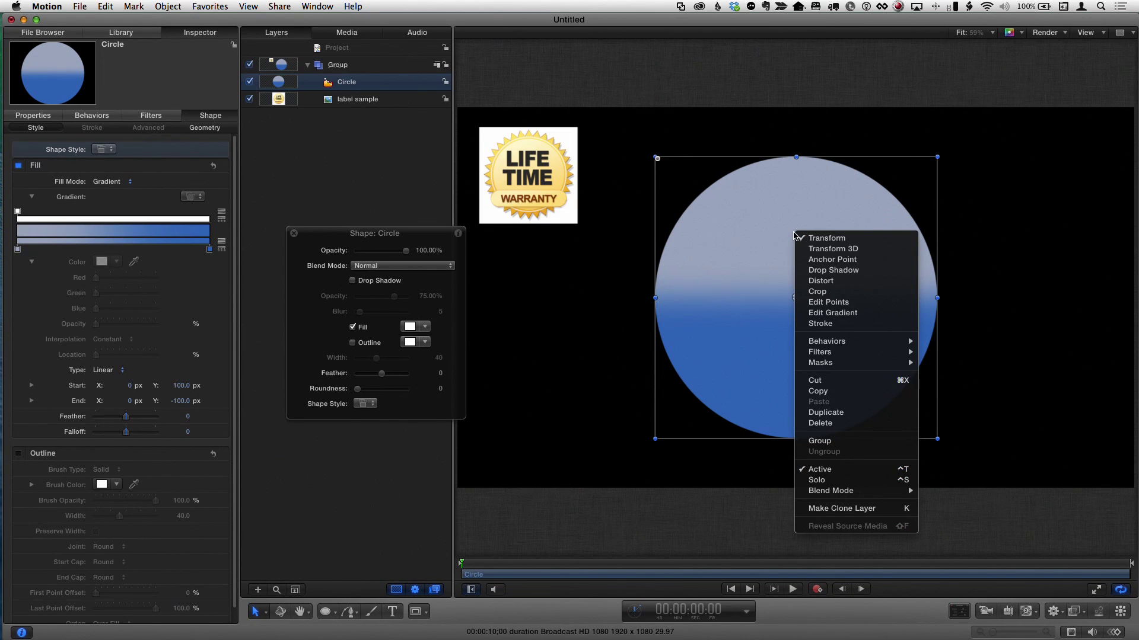
pyautogui.click(822, 313)
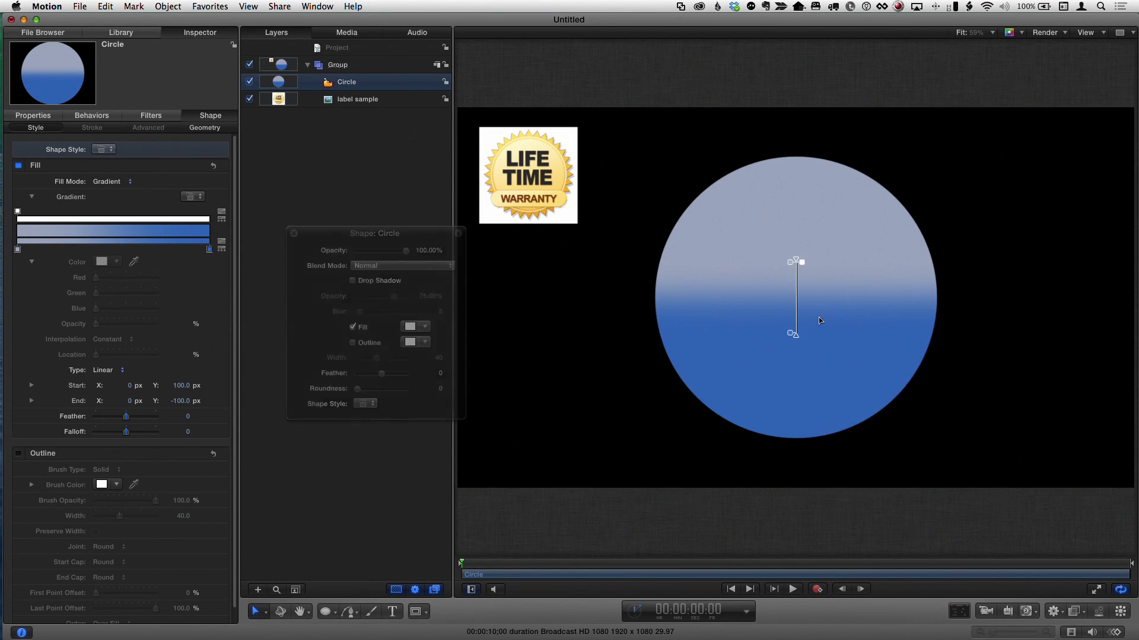
pyautogui.moveTo(796, 337); pyautogui.dragTo(789, 454)
pyautogui.moveTo(794, 262); pyautogui.dragTo(798, 131)
# - Color the gradient from pale cream at the top to dark gold at the bottom and extend its end to about Y -560 px
pyautogui.moveTo(789, 455); pyautogui.dragTo(808, 398)
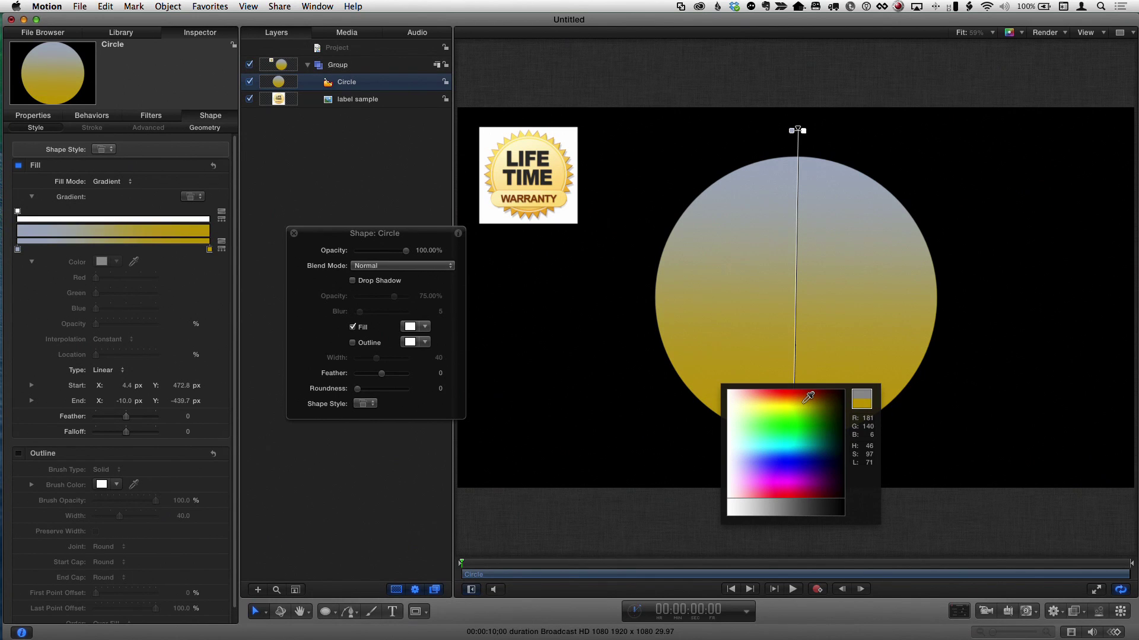
pyautogui.moveTo(807, 396); pyautogui.dragTo(807, 397)
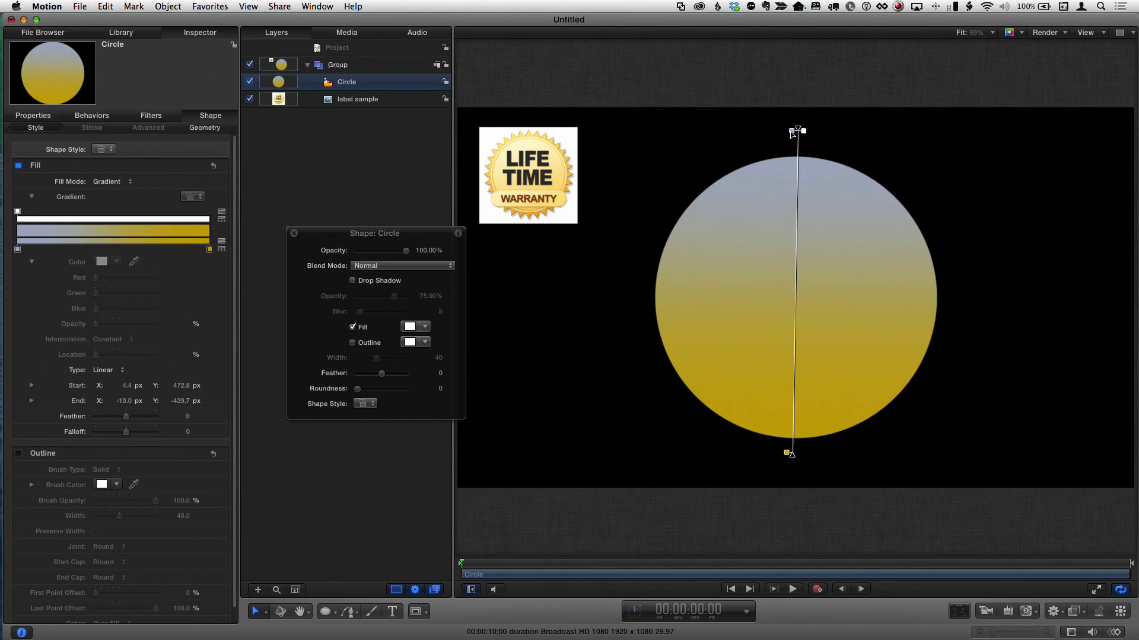
pyautogui.moveTo(793, 133); pyautogui.dragTo(755, 86)
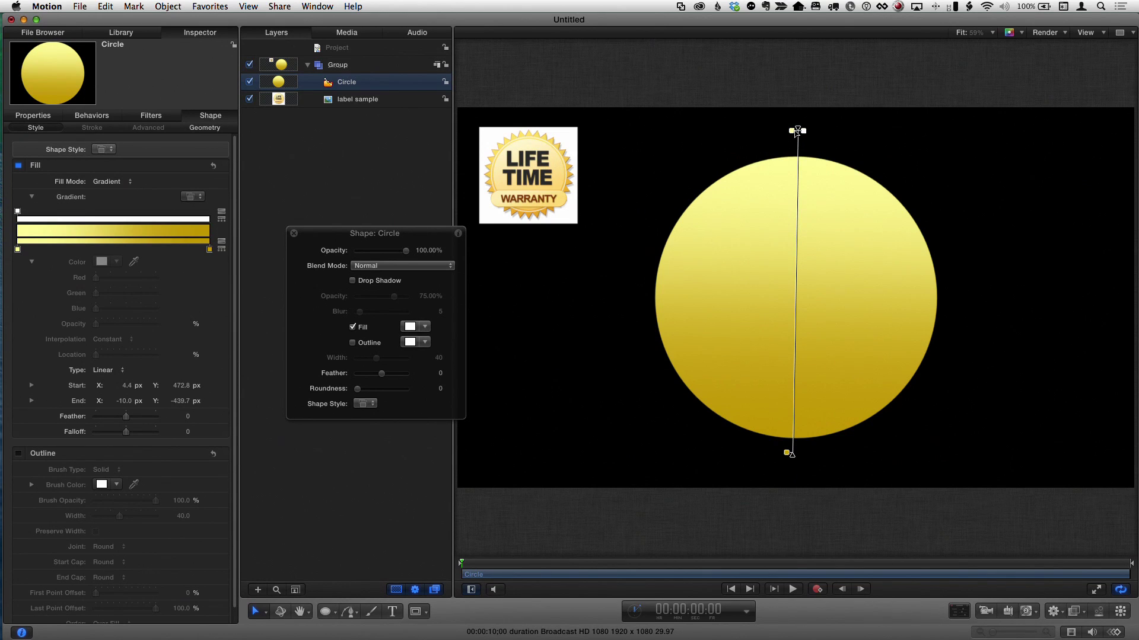
pyautogui.moveTo(794, 134); pyautogui.dragTo(747, 79)
pyautogui.moveTo(793, 456); pyautogui.dragTo(794, 498)
pyautogui.click(697, 308)
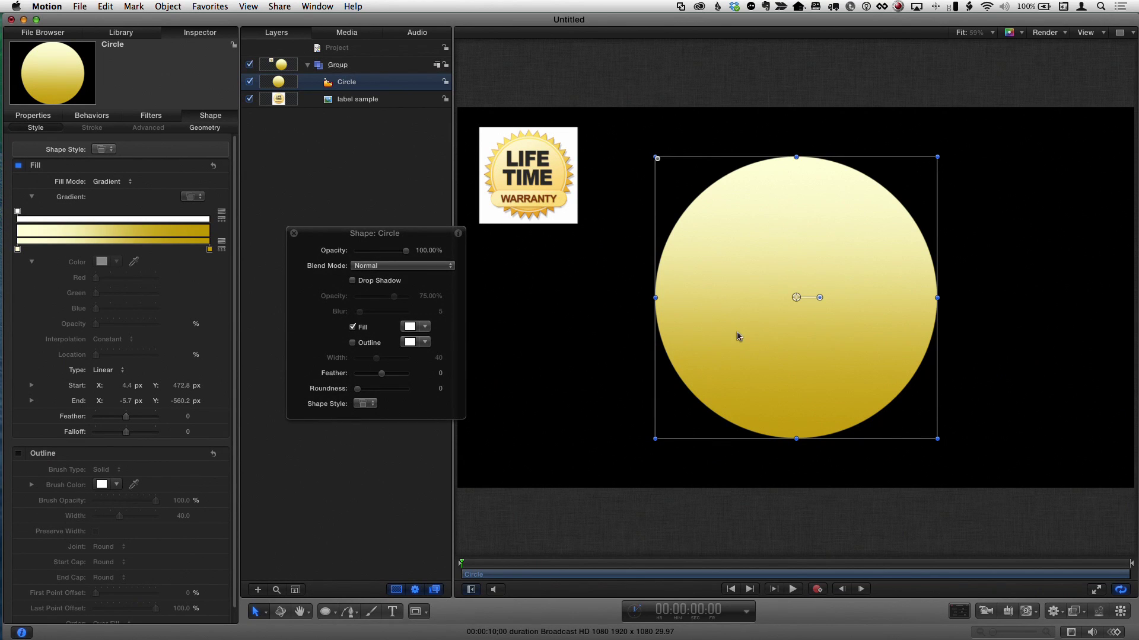
# - Check the reference label's inner ring, then duplicate the Circle layer and enlarge the layer row height
pyautogui.scroll(1, 545, 168)
pyautogui.scroll(5, 544, 168)
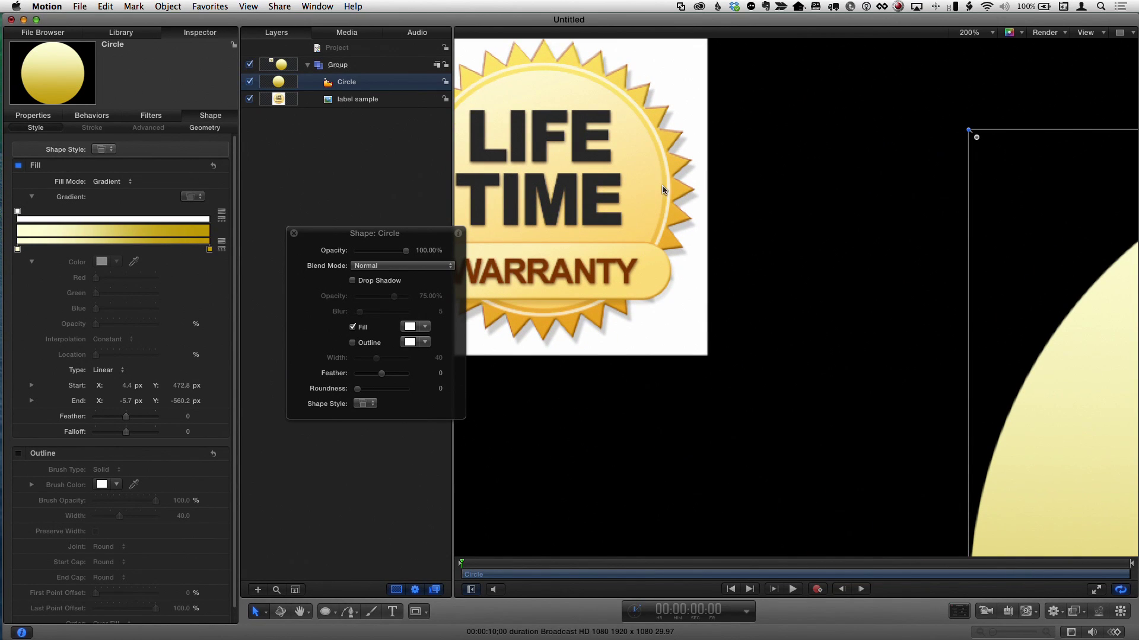
pyautogui.hotkey('shift', 'z')
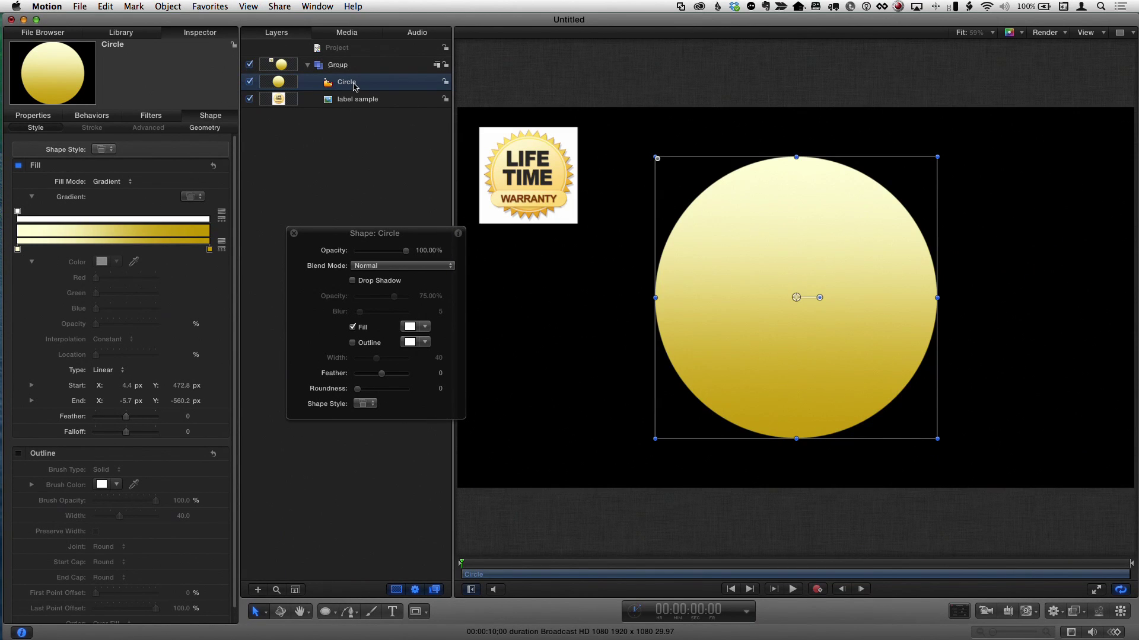
pyautogui.press('super+d')
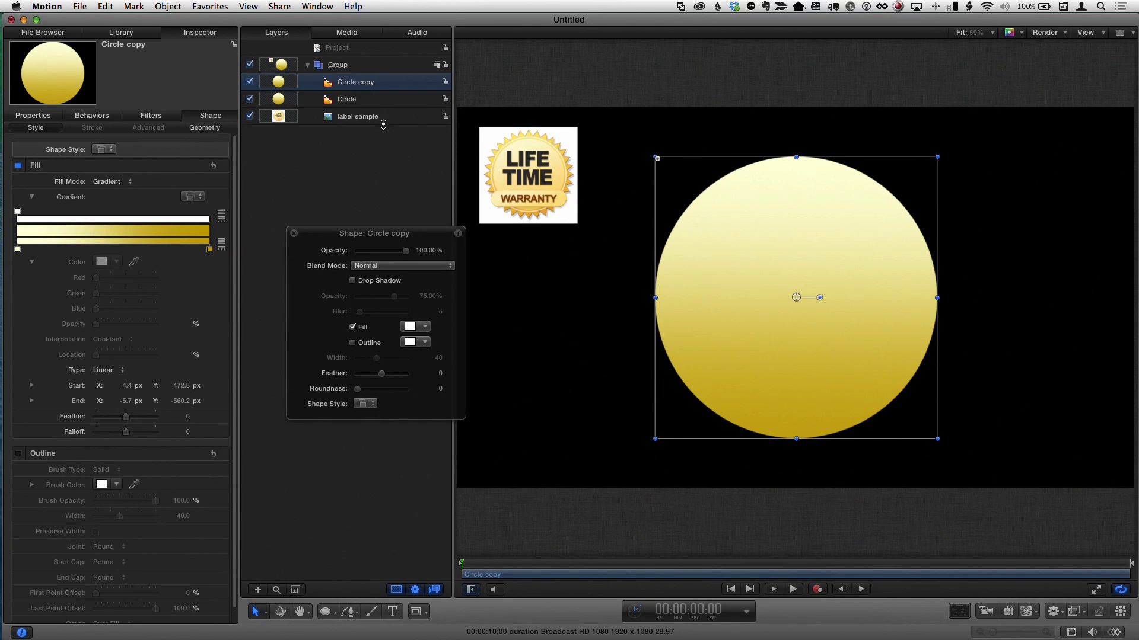
pyautogui.moveTo(383, 125); pyautogui.dragTo(382, 140)
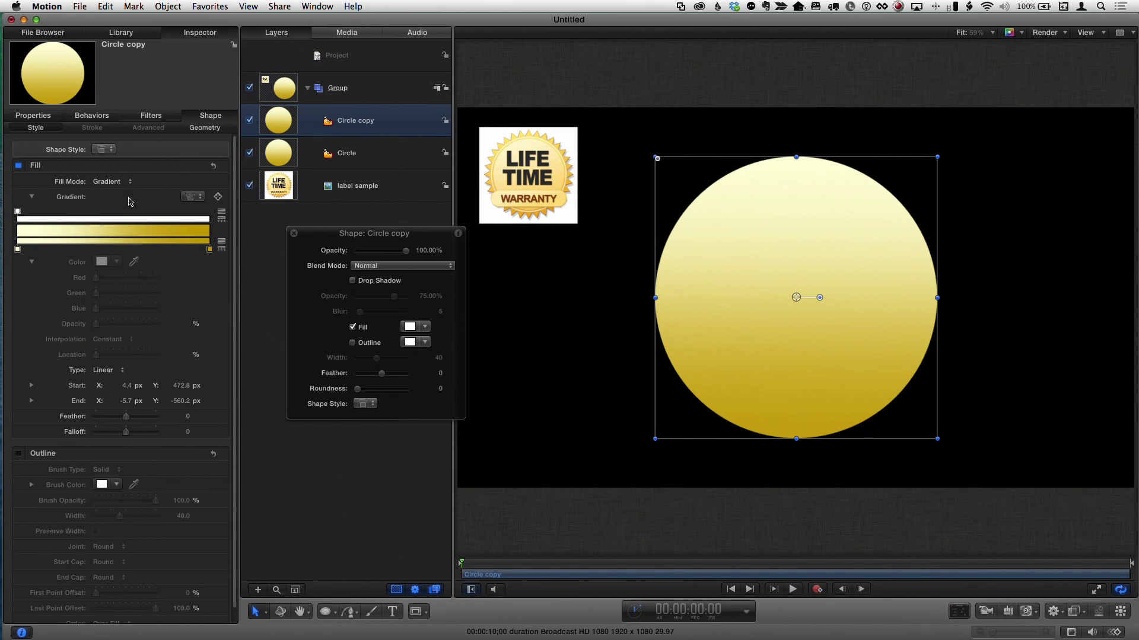
# - Replace the duplicate circle's fill with an orange-brown outline (R 195, G 101, B 0) at width 11
pyautogui.click(353, 327)
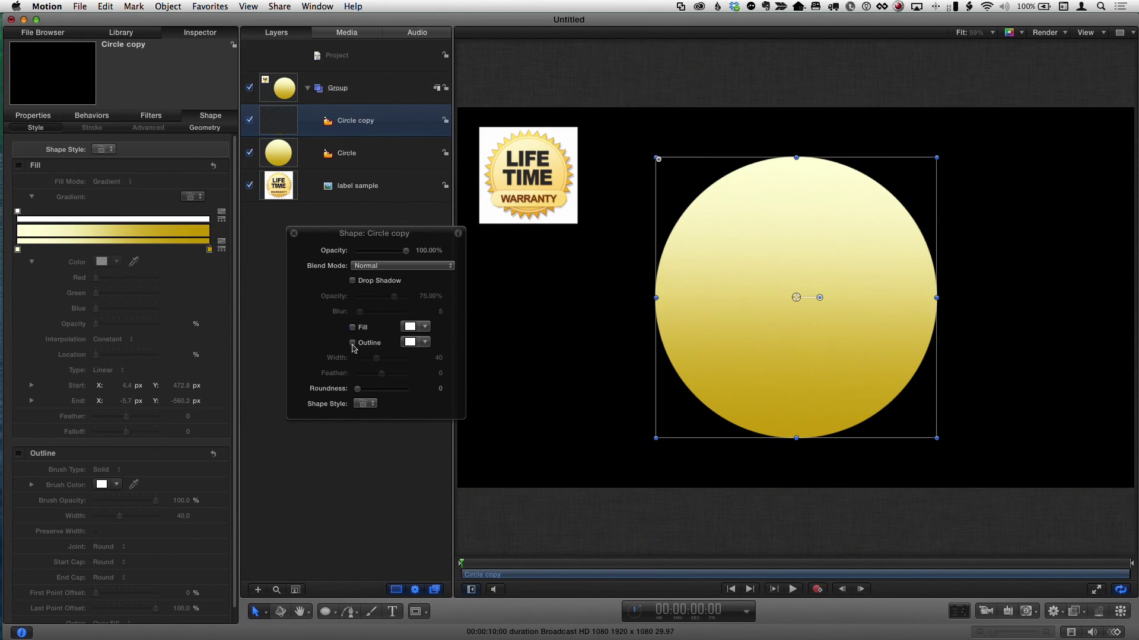
pyautogui.click(353, 342)
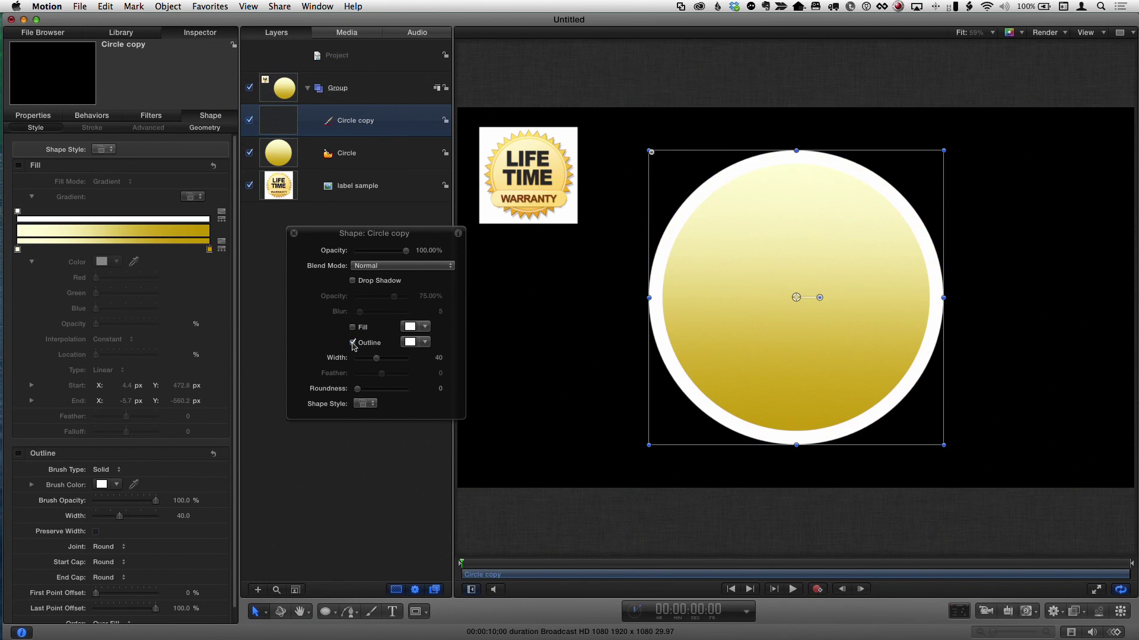
pyautogui.click(424, 343)
pyautogui.moveTo(471, 360); pyautogui.dragTo(485, 357)
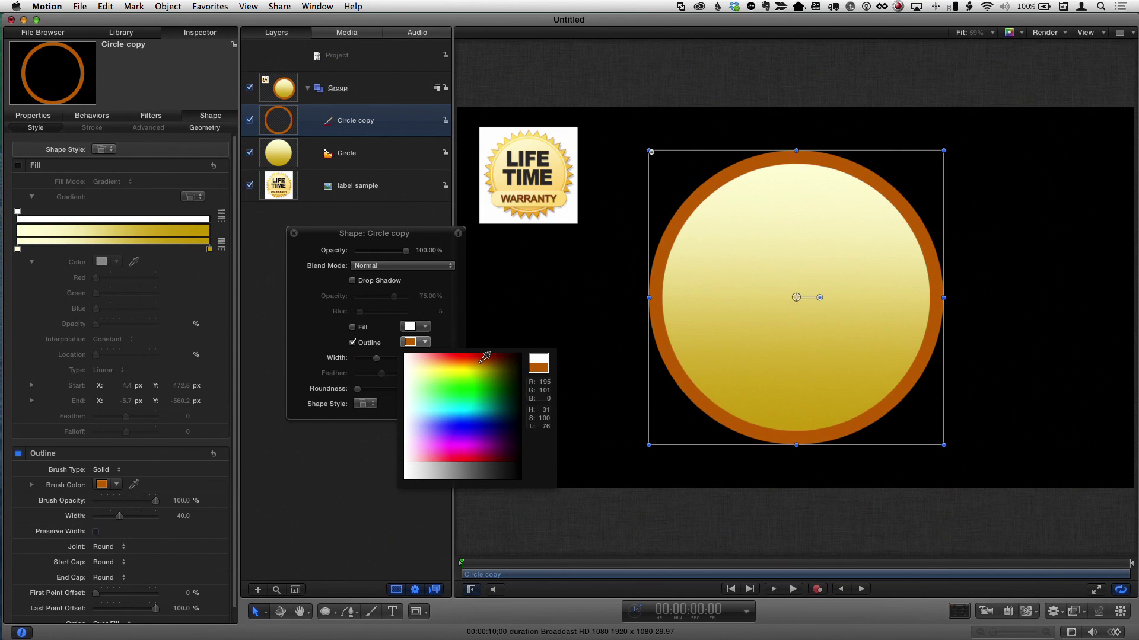
pyautogui.moveTo(376, 359); pyautogui.dragTo(365, 367)
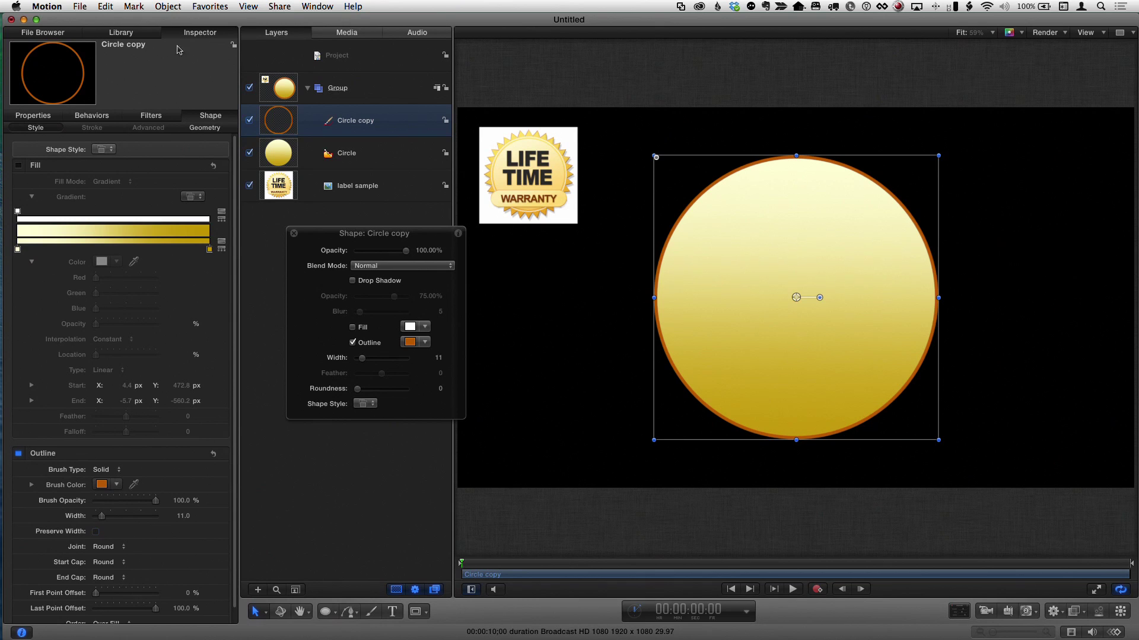
# - Scale the outlined duplicate circle down to 95% so it forms a ring inside the gold circle
pyautogui.click(25, 118)
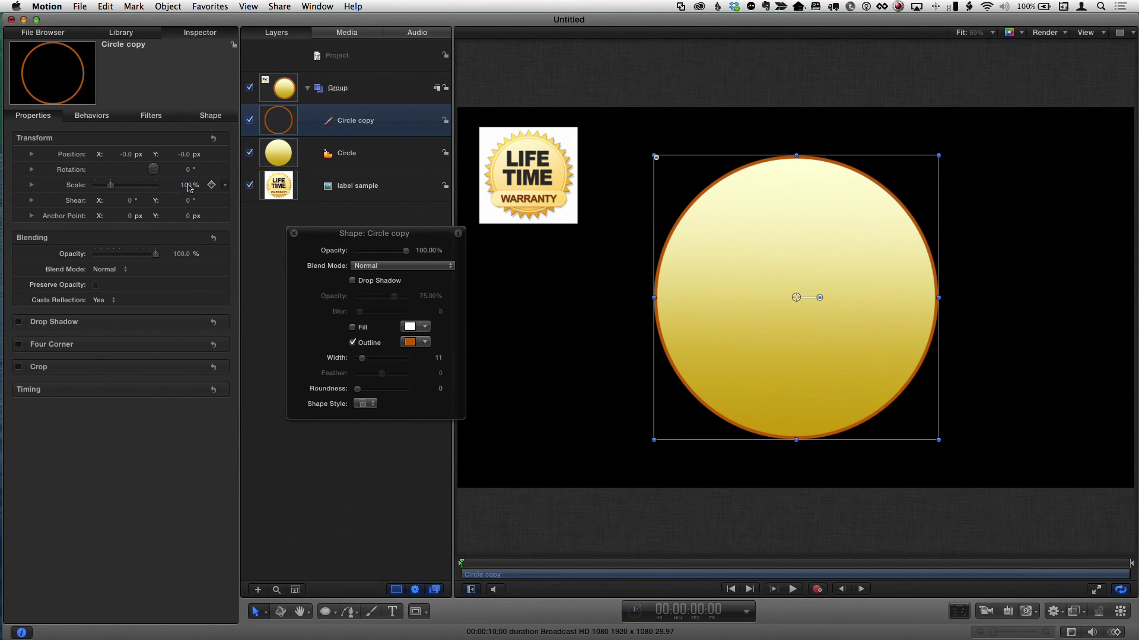
pyautogui.moveTo(187, 188); pyautogui.dragTo(181, 189)
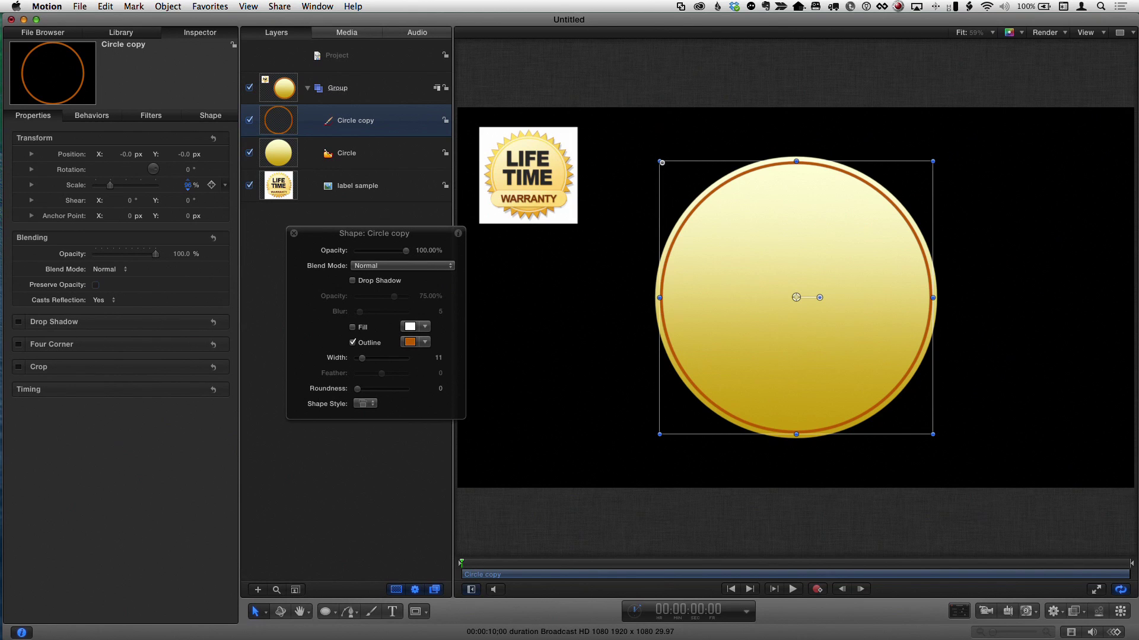
pyautogui.moveTo(187, 185); pyautogui.dragTo(187, 185)
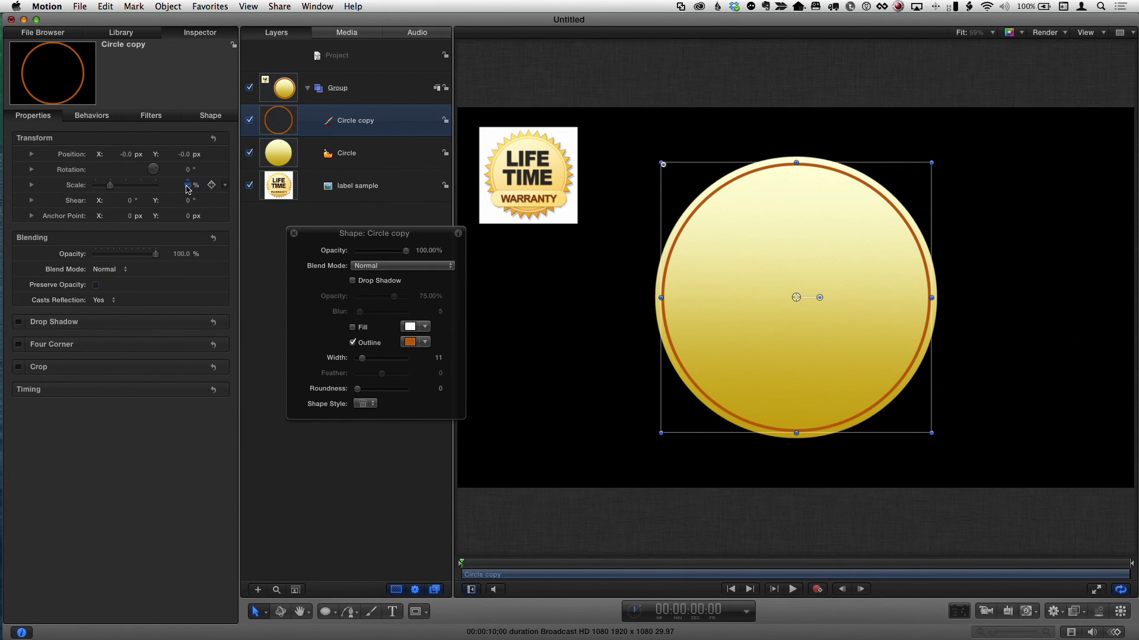
pyautogui.moveTo(186, 185); pyautogui.dragTo(186, 185)
# - Show the canvas grid and draw a closed Bezier triangle two grid squares wide and two high, beside the gold circle's upper right
pyautogui.click(1097, 34)
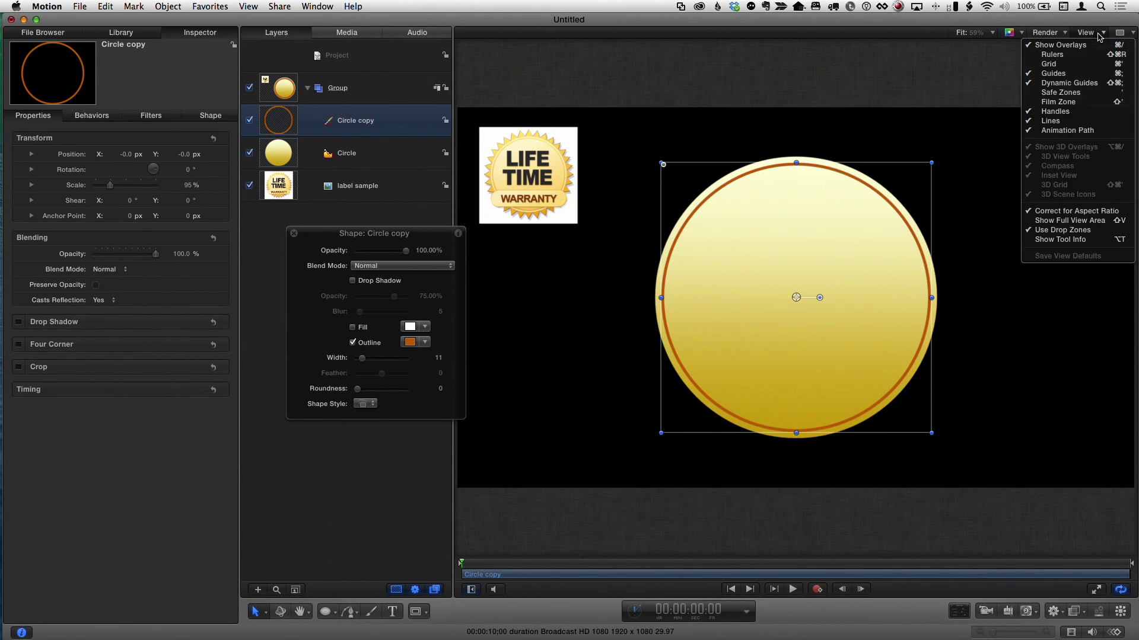
pyautogui.click(1092, 64)
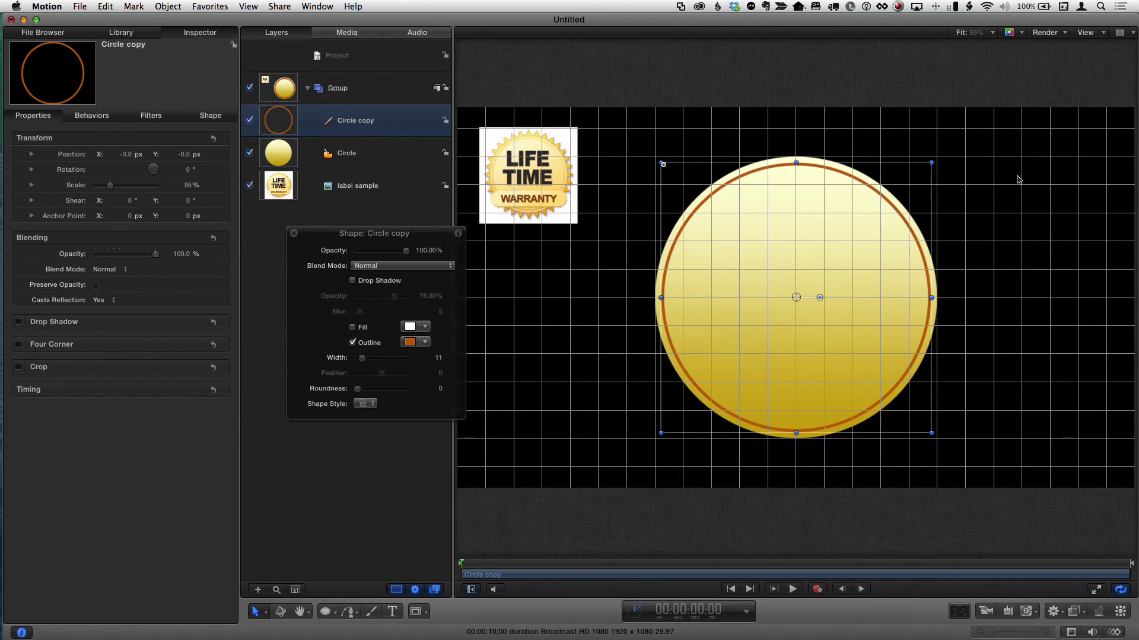
pyautogui.click(342, 617)
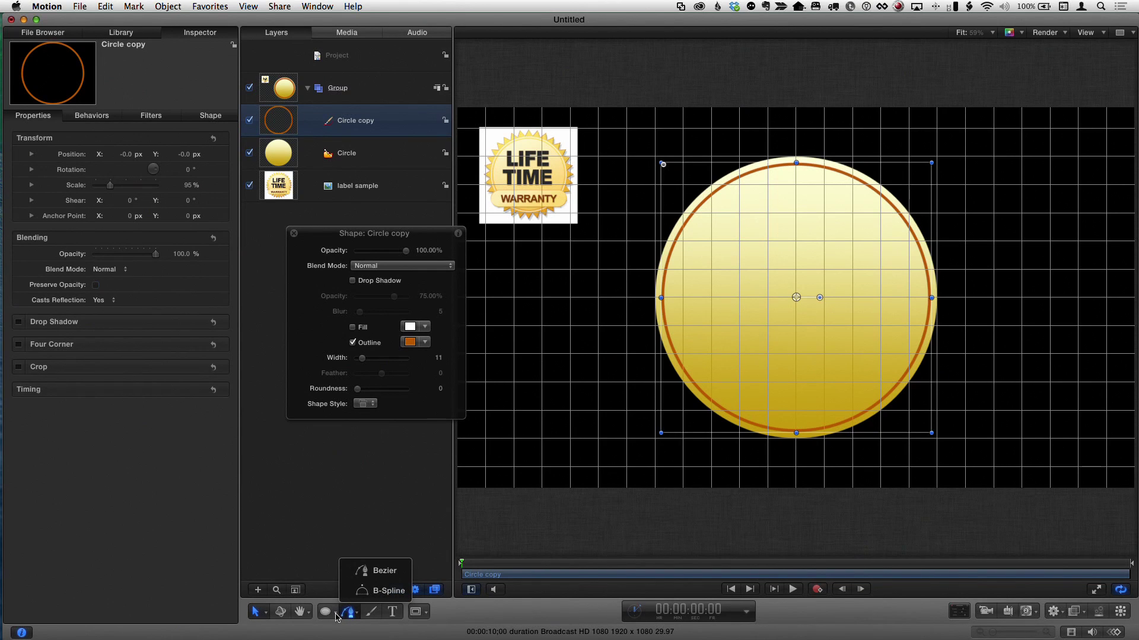
pyautogui.click(367, 572)
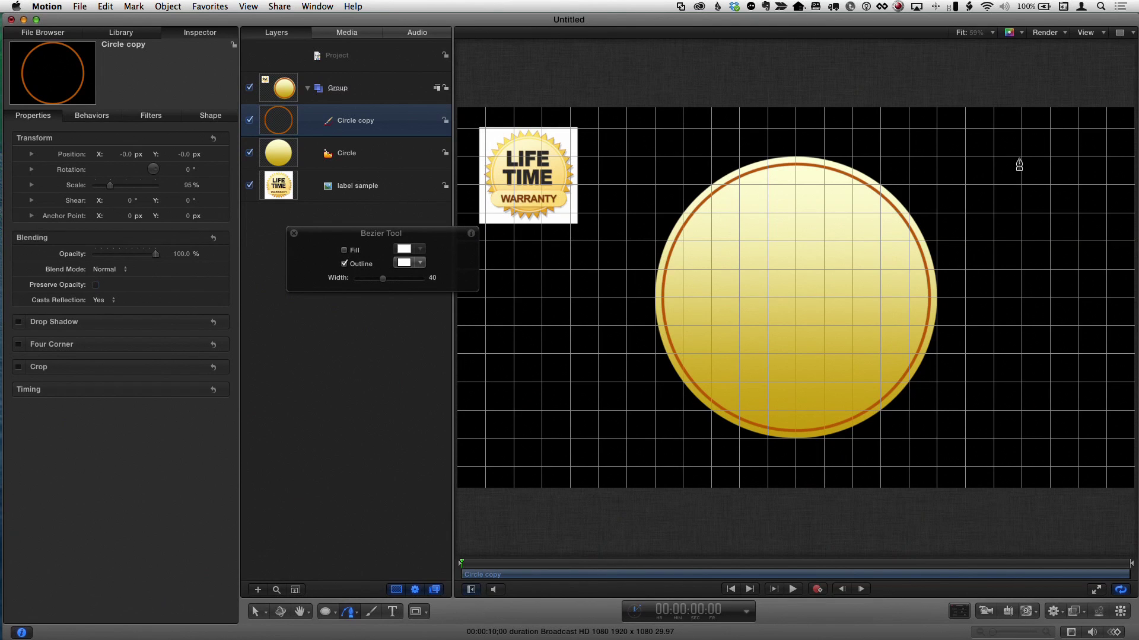
pyautogui.click(1022, 159)
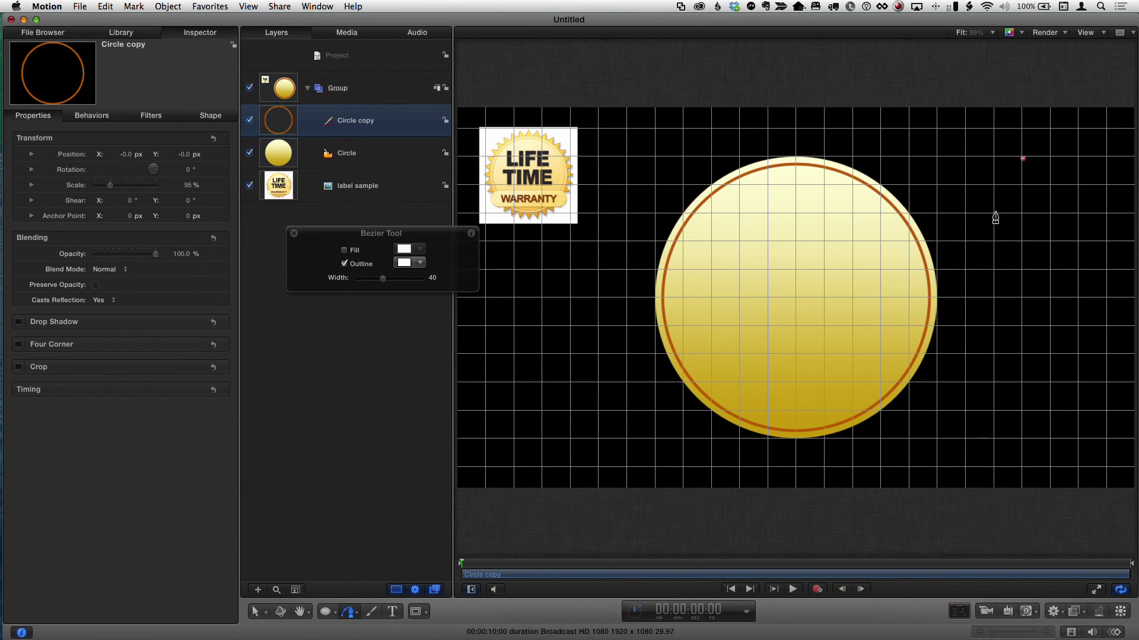
pyautogui.click(993, 212)
pyautogui.click(1049, 213)
pyautogui.click(1022, 159)
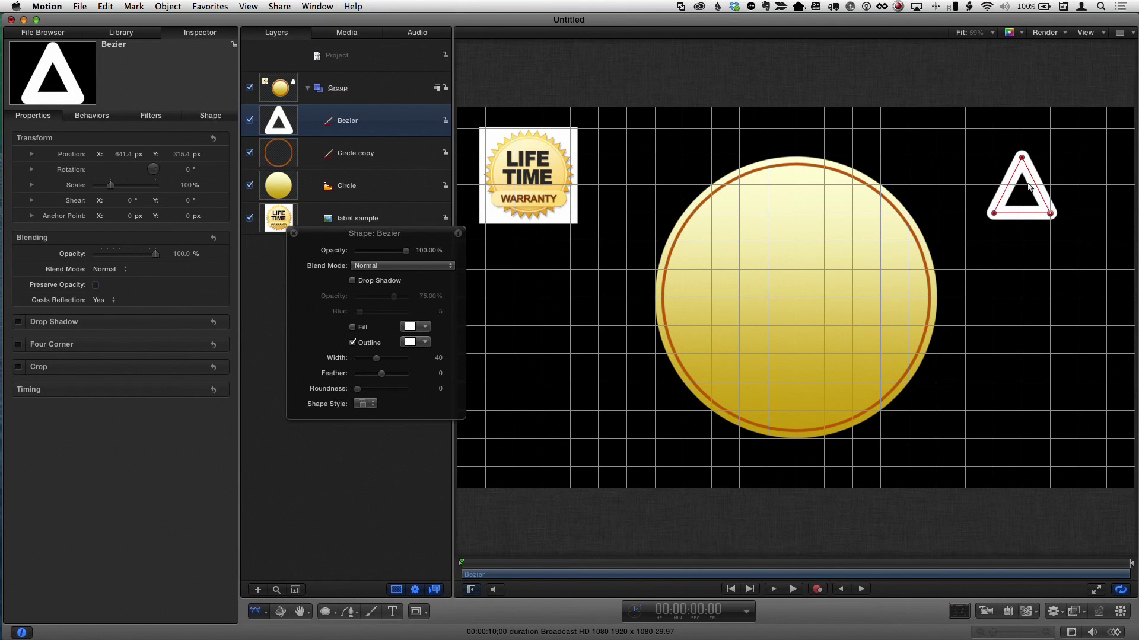
pyautogui.press('s')
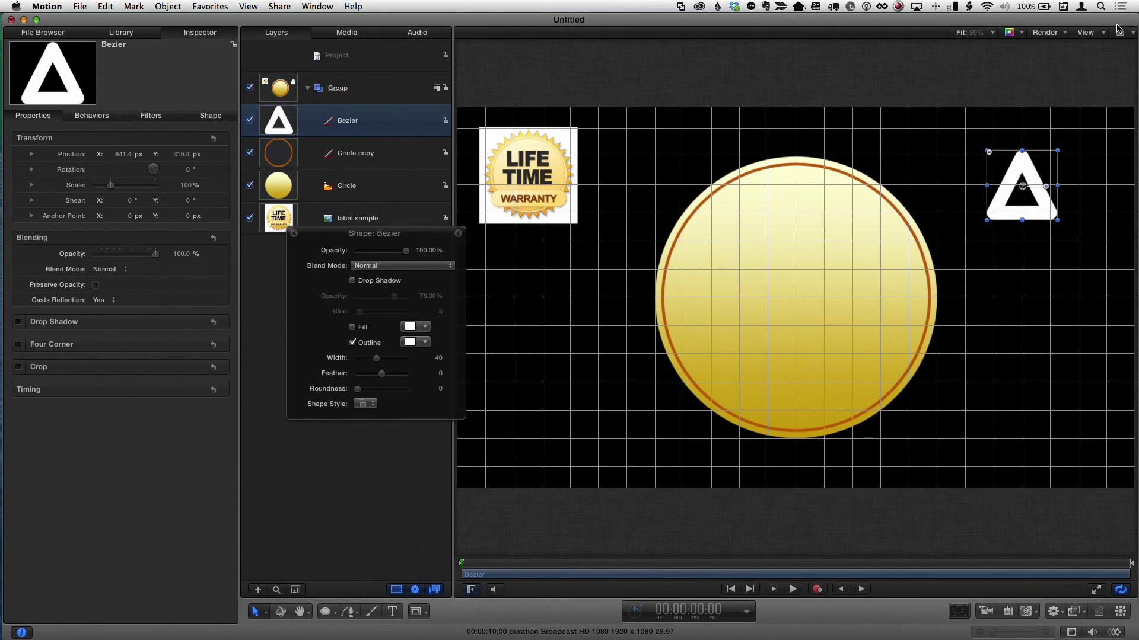
# - Hide the grid, give the triangle a white fill without an outline, and reset its transform to centre it on the canvas
pyautogui.click(1119, 32)
pyautogui.click(1088, 65)
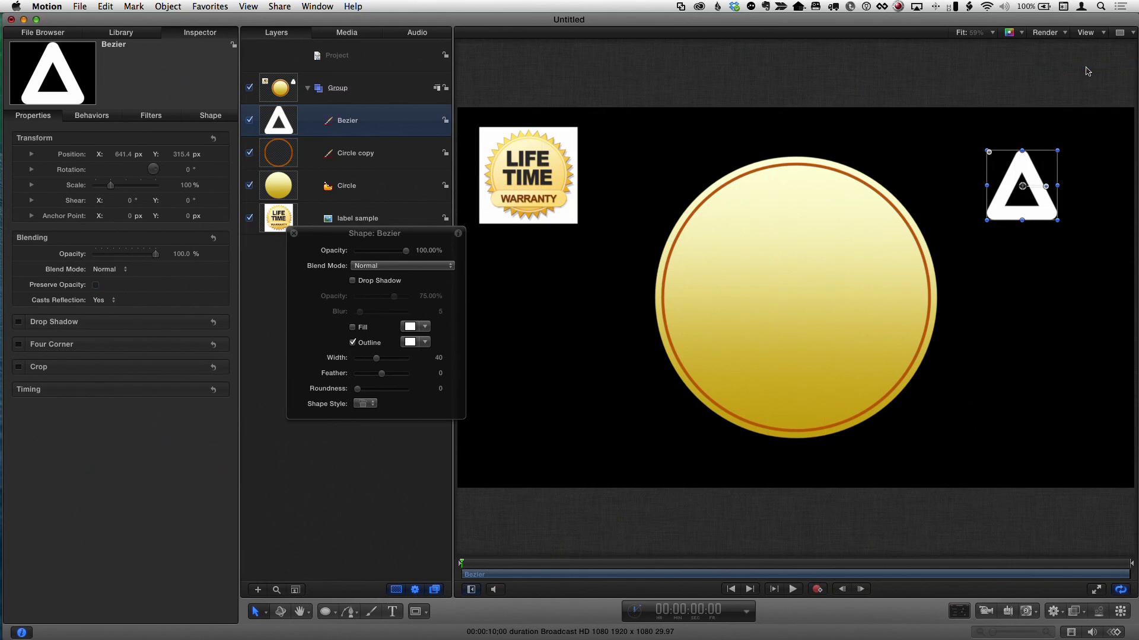
pyautogui.click(353, 342)
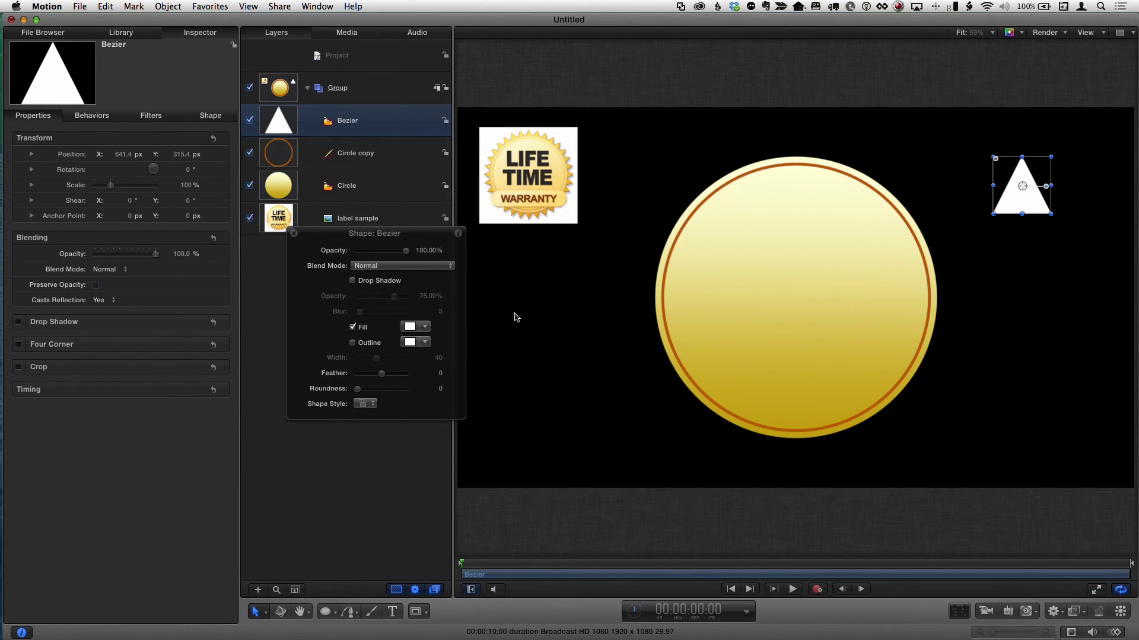
pyautogui.click(213, 140)
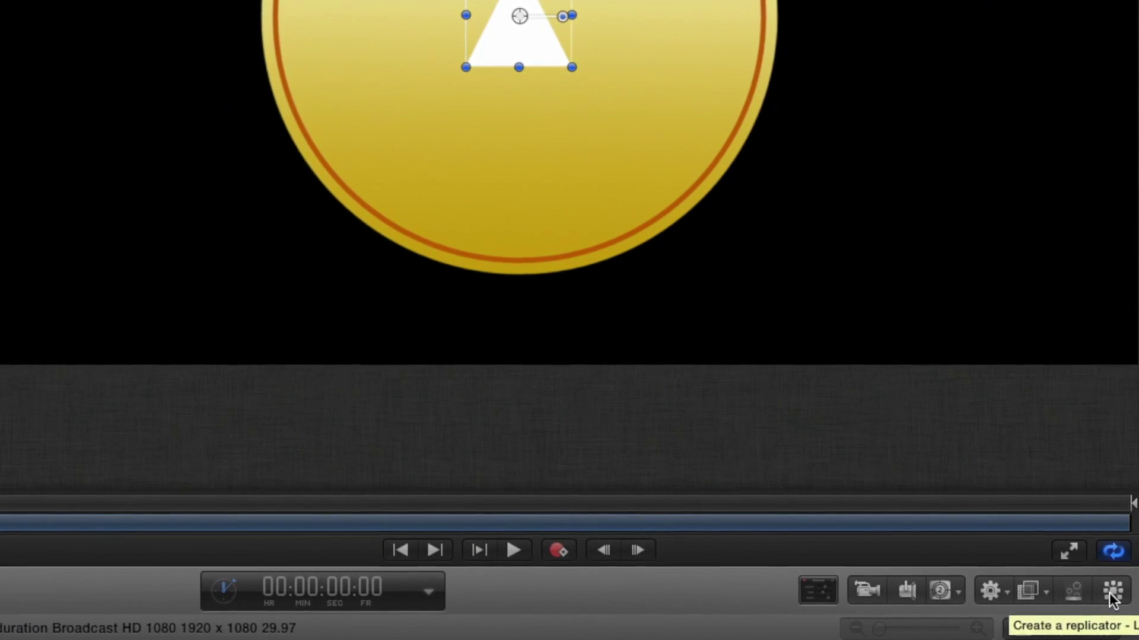
# - Create a replicator from the triangle and set its shape to Circle with the Outline arrangement
pyautogui.click(1109, 592)
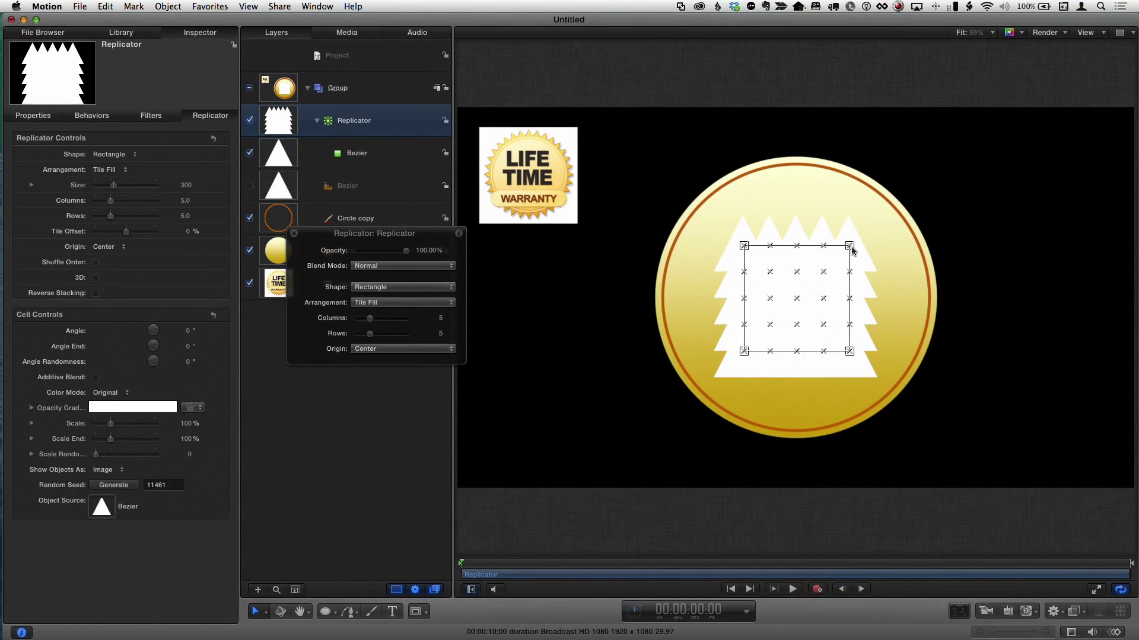
pyautogui.moveTo(854, 249); pyautogui.dragTo(944, 180)
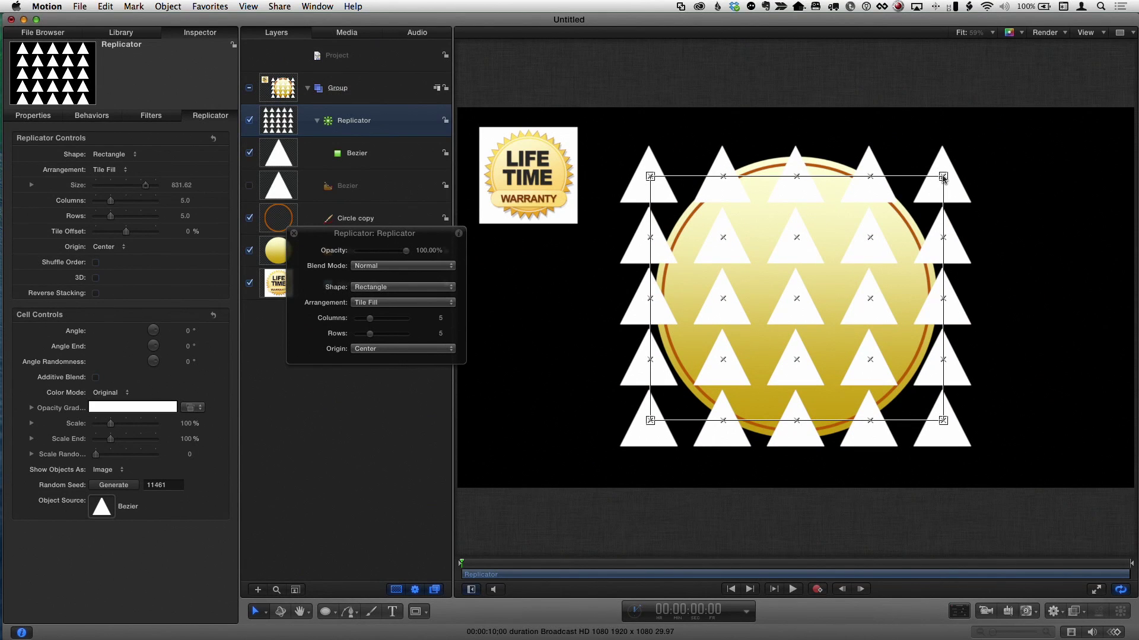
pyautogui.click(106, 155)
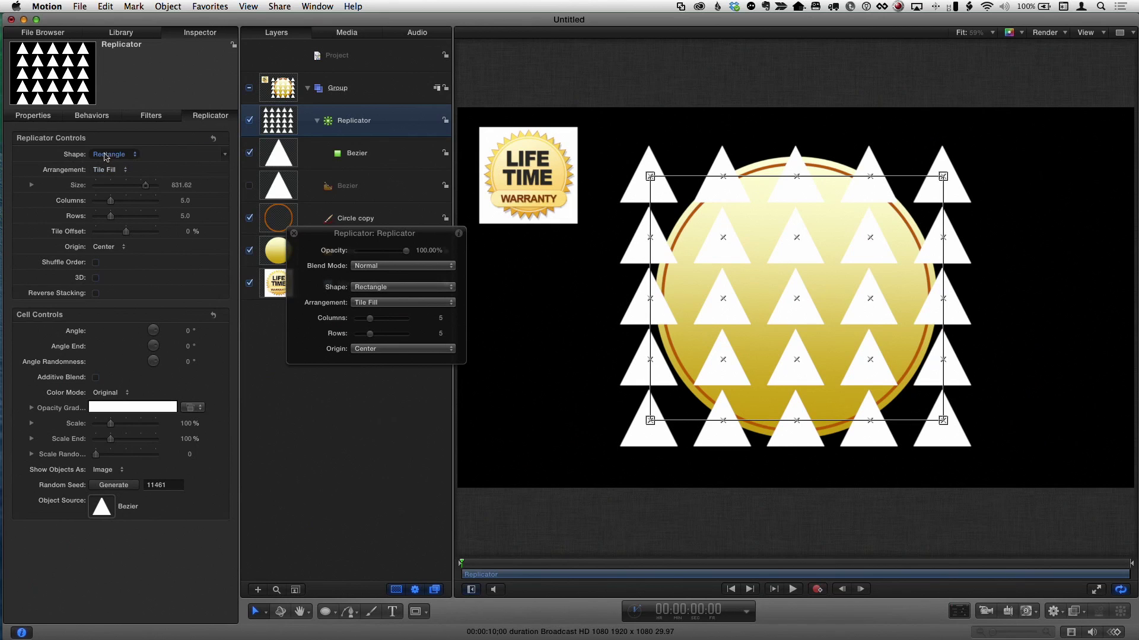
pyautogui.click(114, 163)
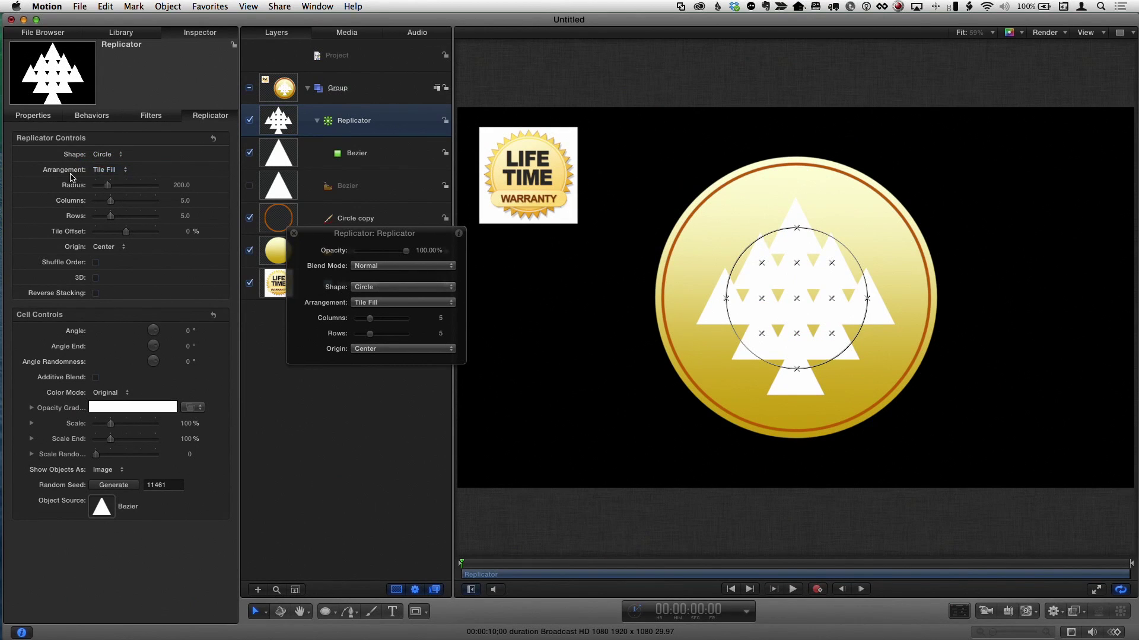
pyautogui.click(110, 171)
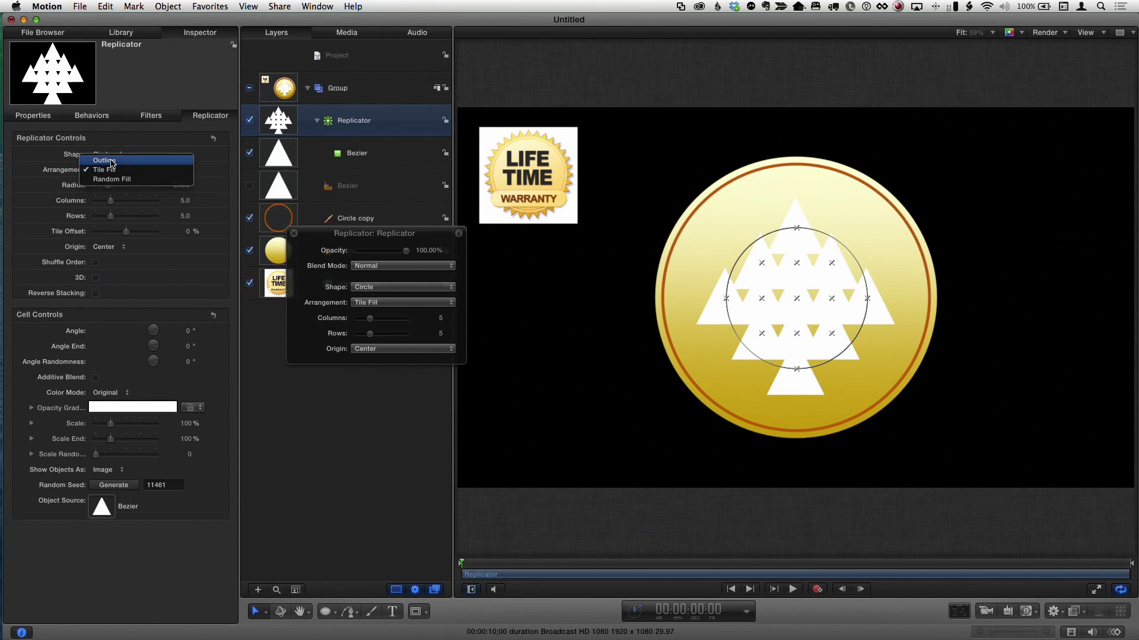
pyautogui.click(113, 160)
# - Set the replicator to radius 376 and 15 points, with Align Angle on and the cell angle at 182° so the triangles point outward
pyautogui.moveTo(114, 185); pyautogui.dragTo(142, 204)
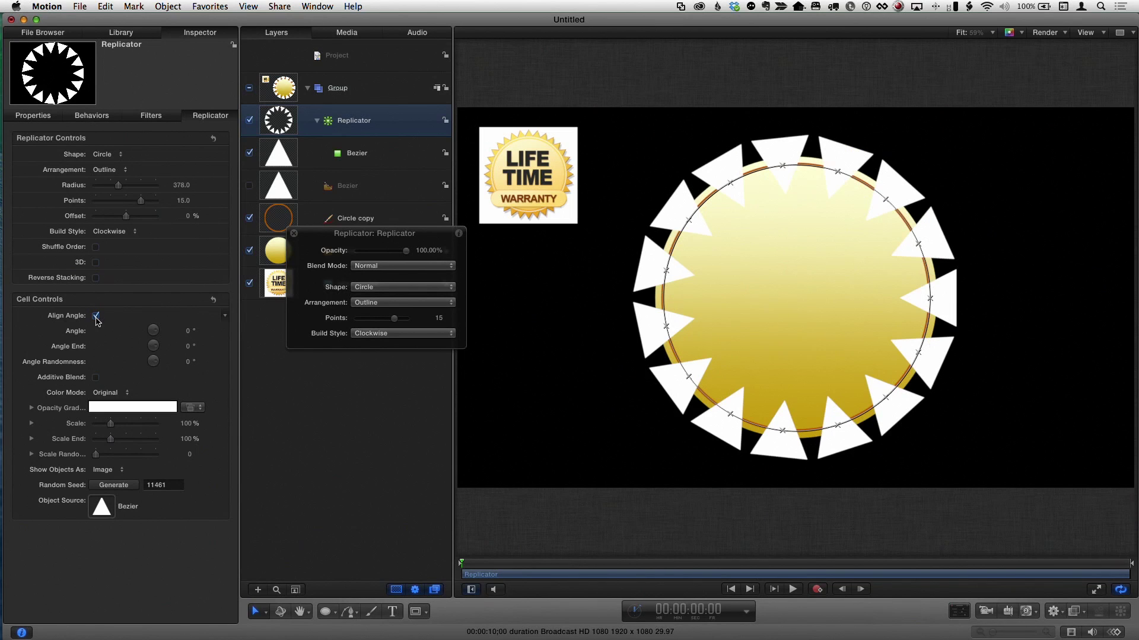
pyautogui.moveTo(188, 332)
pyautogui.mouseDown()
pyautogui.moveTo(266, 332)
pyautogui.moveTo(181, 331)
pyautogui.mouseUp()
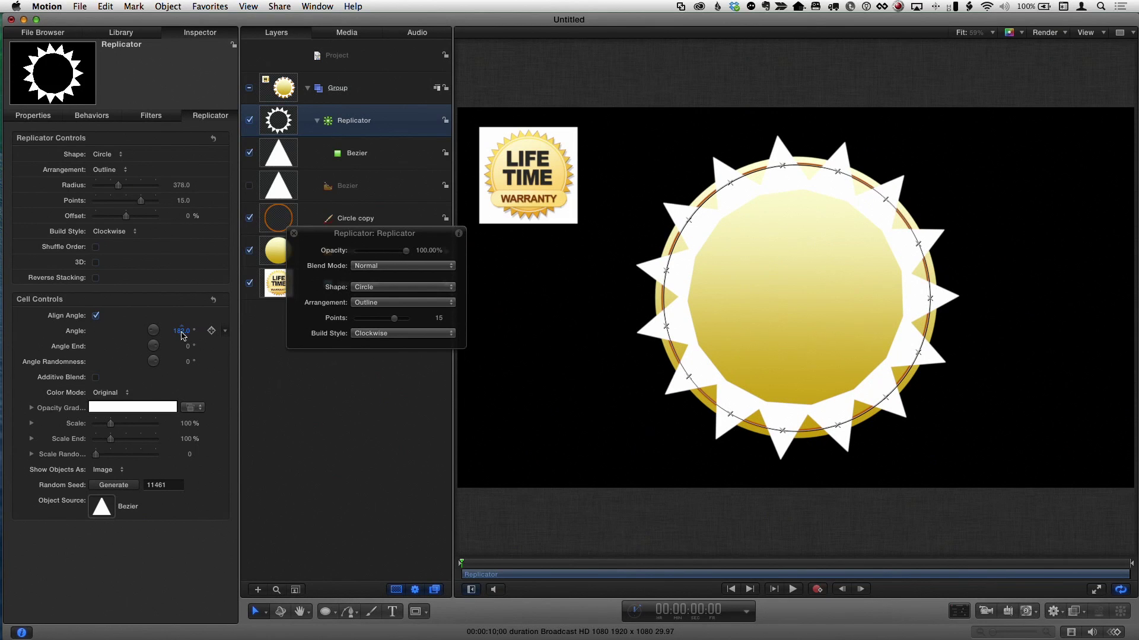
# - Move the replicator beneath the gold Circle layer and set it to 40 points with a radius of 369
pyautogui.moveTo(335, 120)
pyautogui.mouseDown()
pyautogui.moveTo(332, 89)
pyautogui.moveTo(318, 268)
pyautogui.mouseUp()
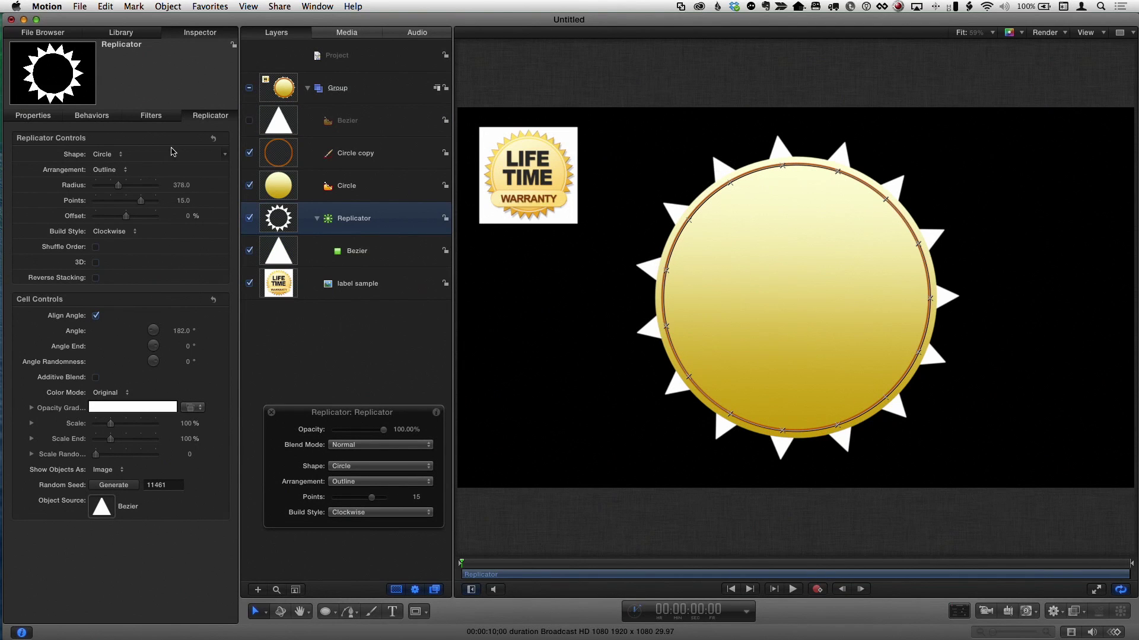
pyautogui.moveTo(140, 204); pyautogui.dragTo(197, 205)
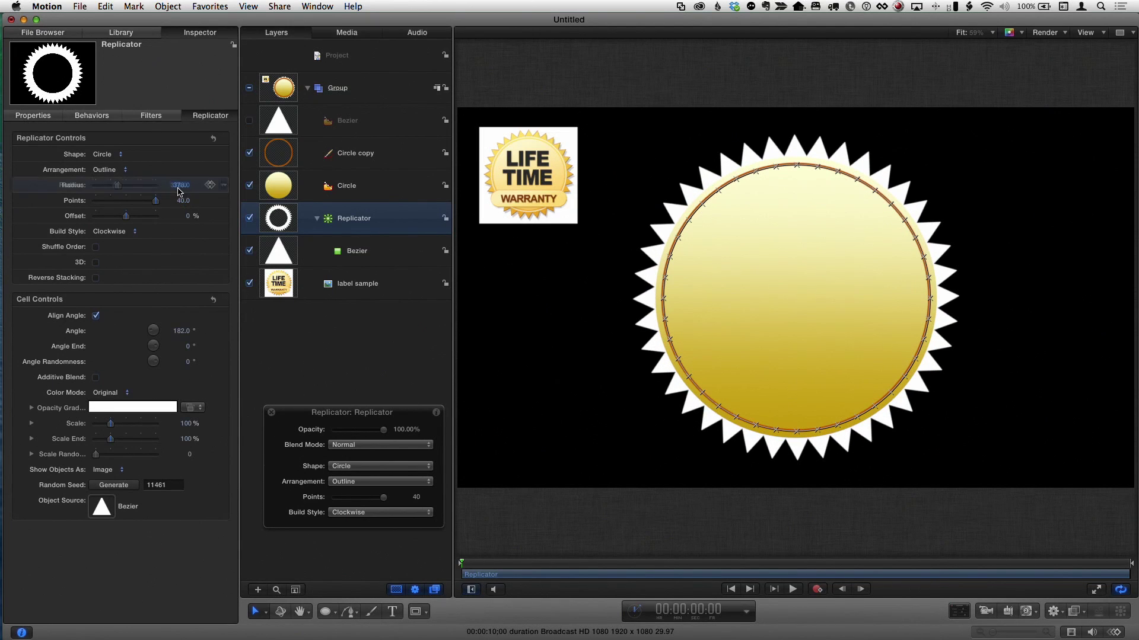
pyautogui.moveTo(178, 186)
pyautogui.mouseDown()
pyautogui.moveTo(138, 190)
pyautogui.moveTo(181, 181)
pyautogui.mouseUp()
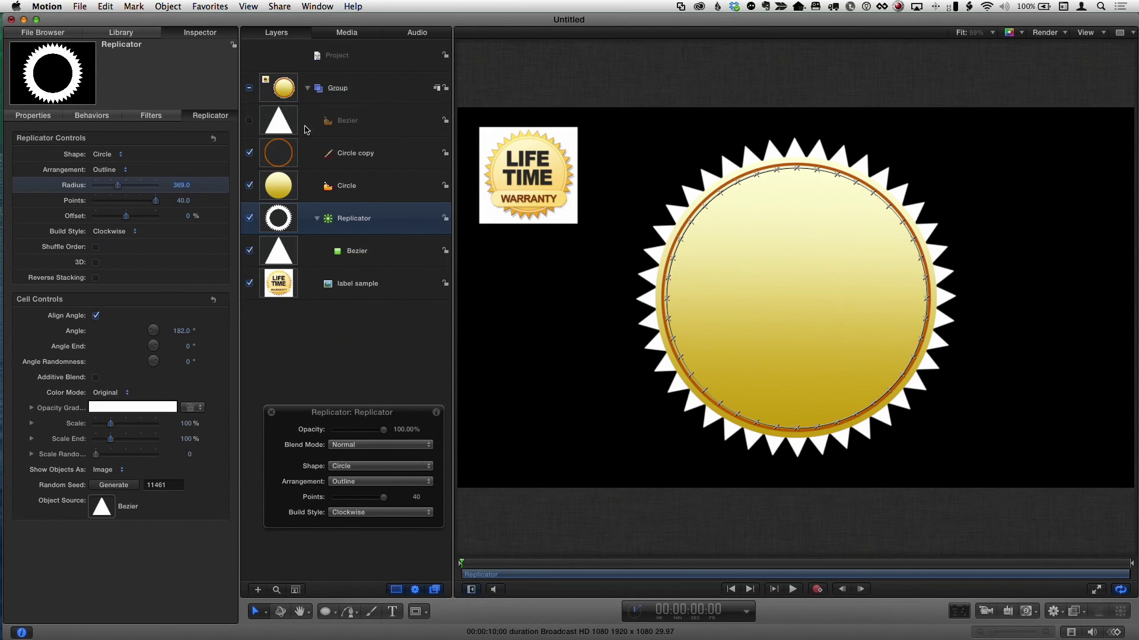
# - Change the source triangle's fill to light gold, about R 255, G 221, B 113
pyautogui.click(337, 126)
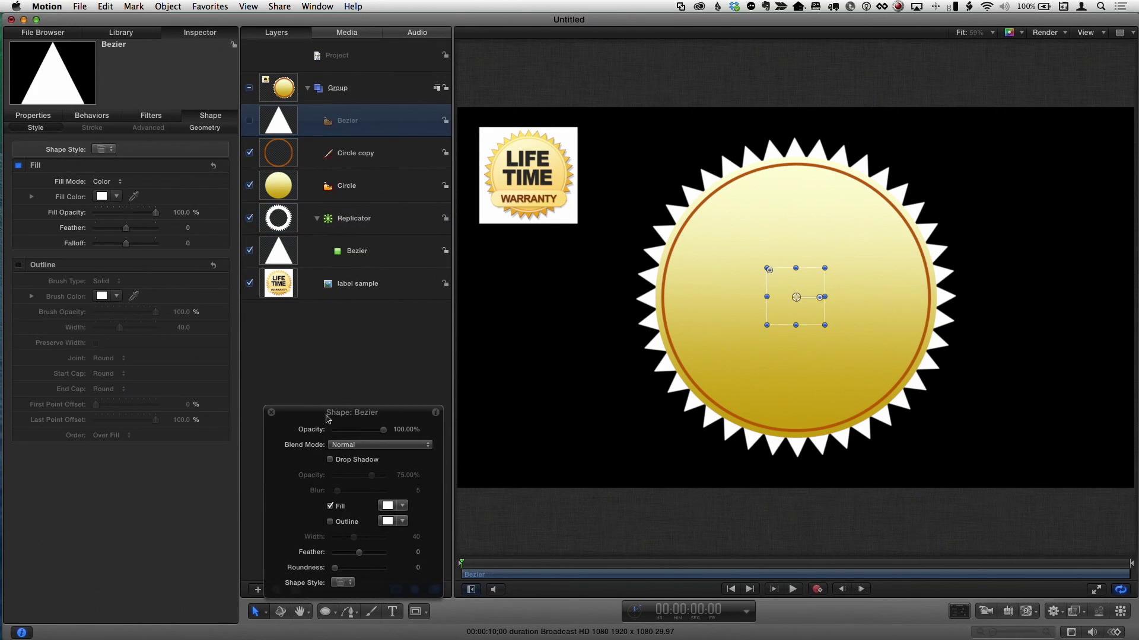
pyautogui.moveTo(328, 417); pyautogui.dragTo(315, 289)
pyautogui.moveTo(391, 382); pyautogui.dragTo(405, 394)
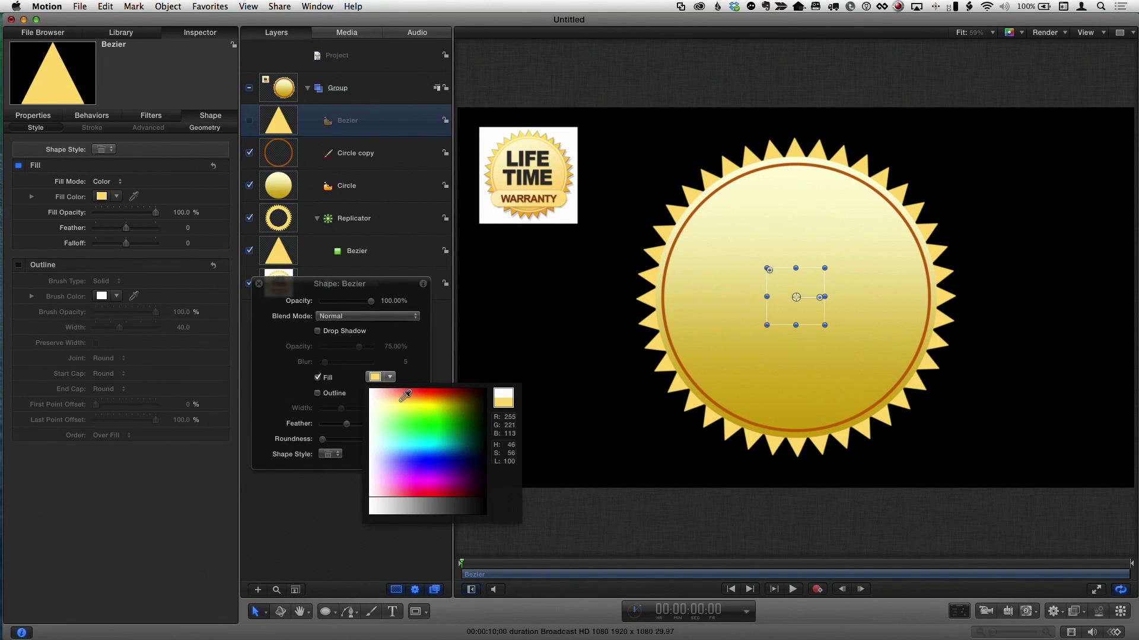
pyautogui.moveTo(406, 394); pyautogui.dragTo(405, 393)
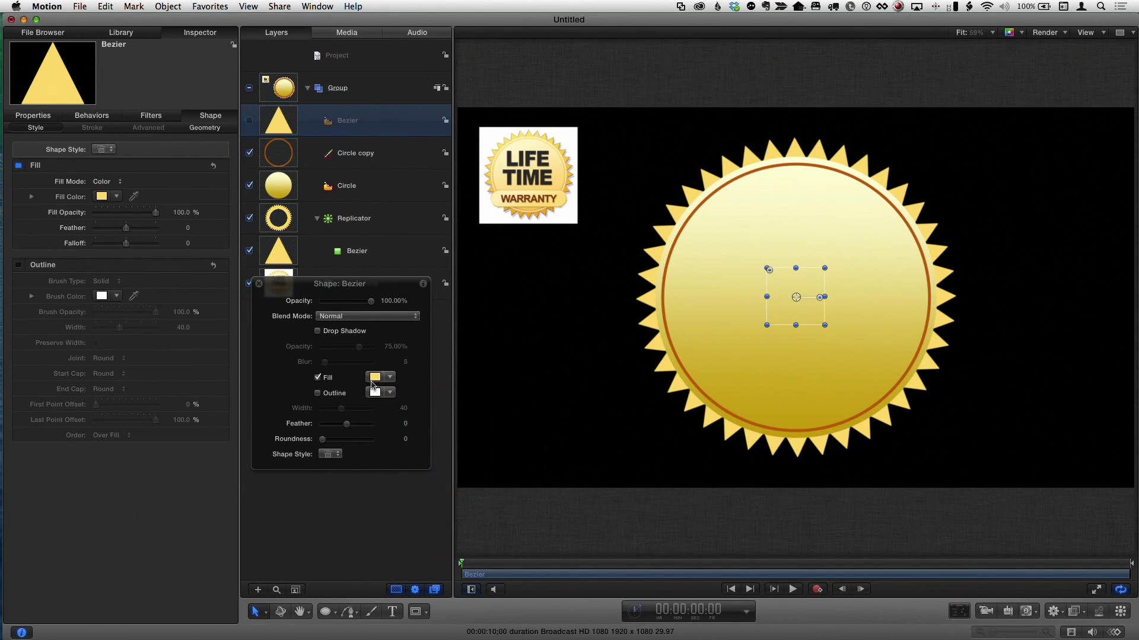
# - Save the triangle's gold fill as a color swatch and clear the other stored swatches
pyautogui.click(374, 377)
pyautogui.moveTo(200, 259); pyautogui.dragTo(264, 166)
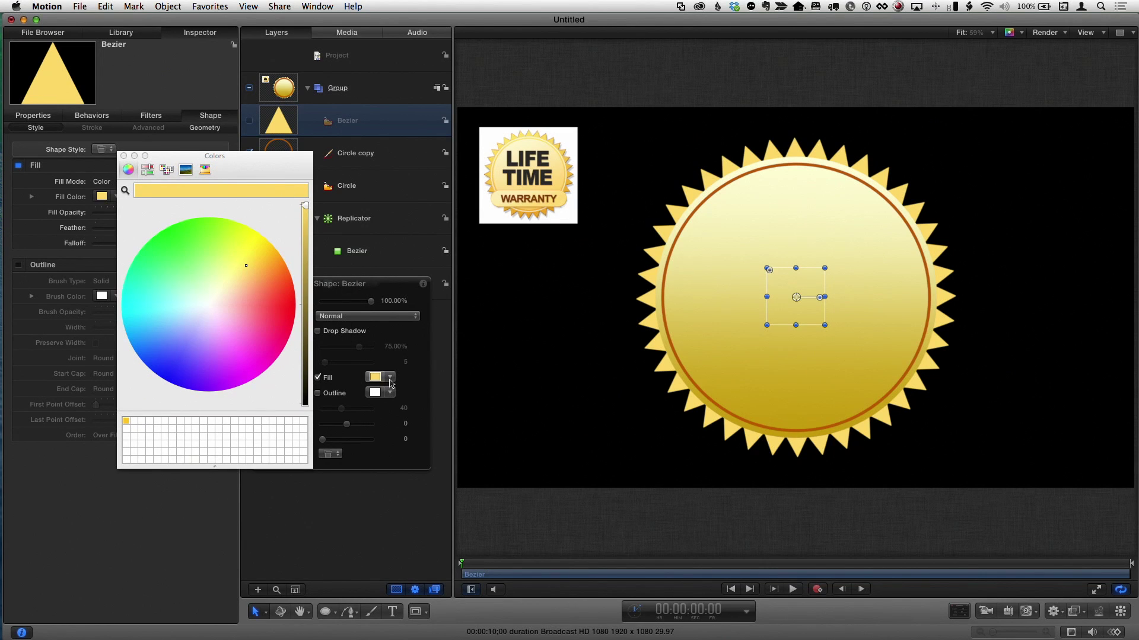
pyautogui.moveTo(108, 422); pyautogui.dragTo(142, 422)
pyautogui.moveTo(207, 469)
pyautogui.mouseDown()
pyautogui.moveTo(215, 373)
pyautogui.moveTo(215, 454)
pyautogui.mouseUp()
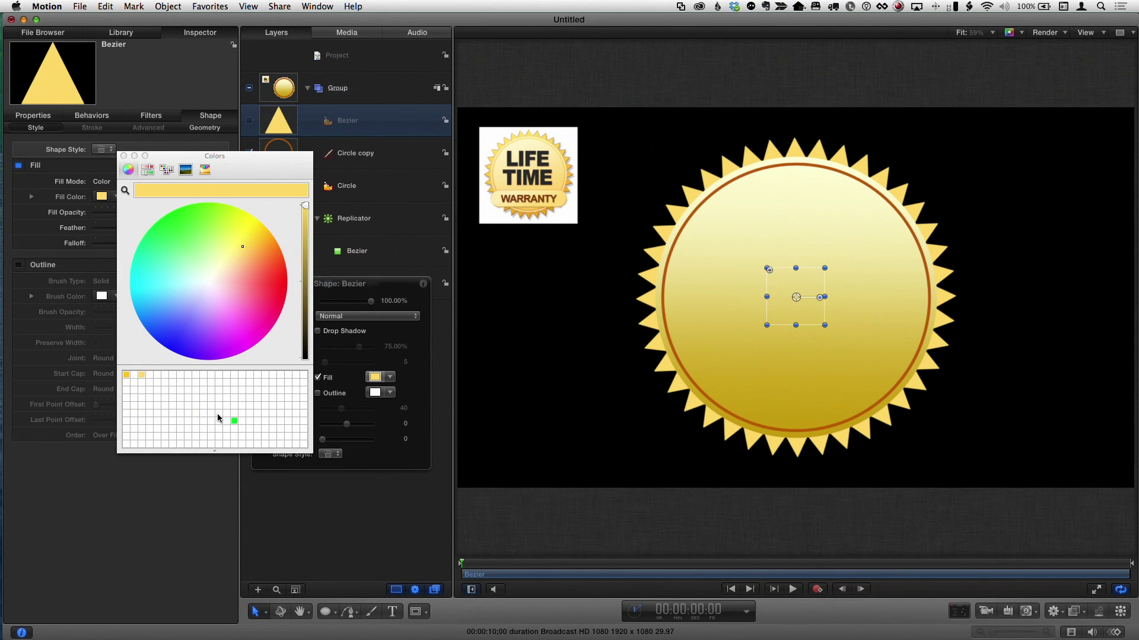
pyautogui.moveTo(233, 425); pyautogui.dragTo(127, 376)
pyautogui.click(124, 156)
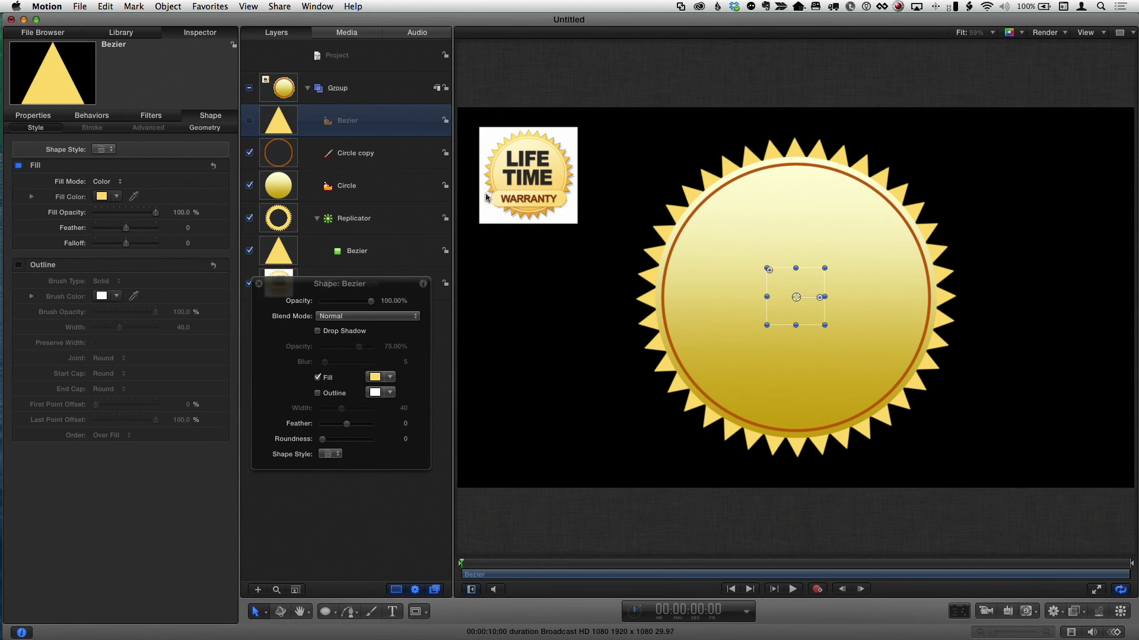
# - Draw a wide rectangle across the lower part of the seal, extending past the starburst on both sides
pyautogui.click(325, 614)
pyautogui.moveTo(325, 617); pyautogui.dragTo(355, 546)
pyautogui.moveTo(622, 350); pyautogui.dragTo(985, 402)
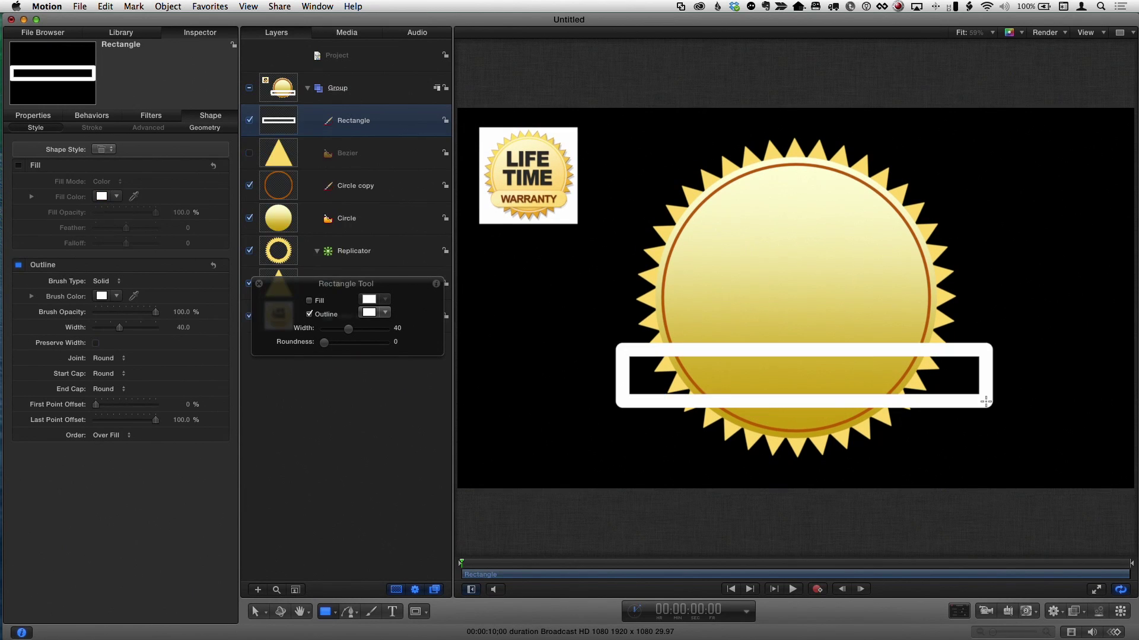
pyautogui.press('s')
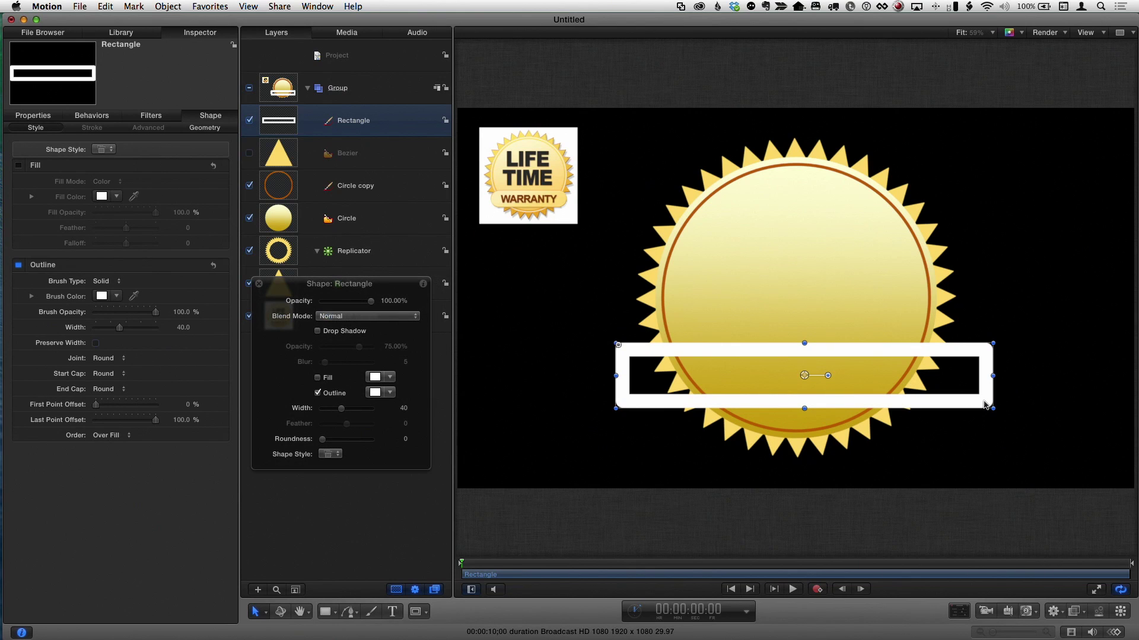
# - Reset the rectangle's transform, set its Y position to -191 px and its roundness to 33
pyautogui.click(35, 118)
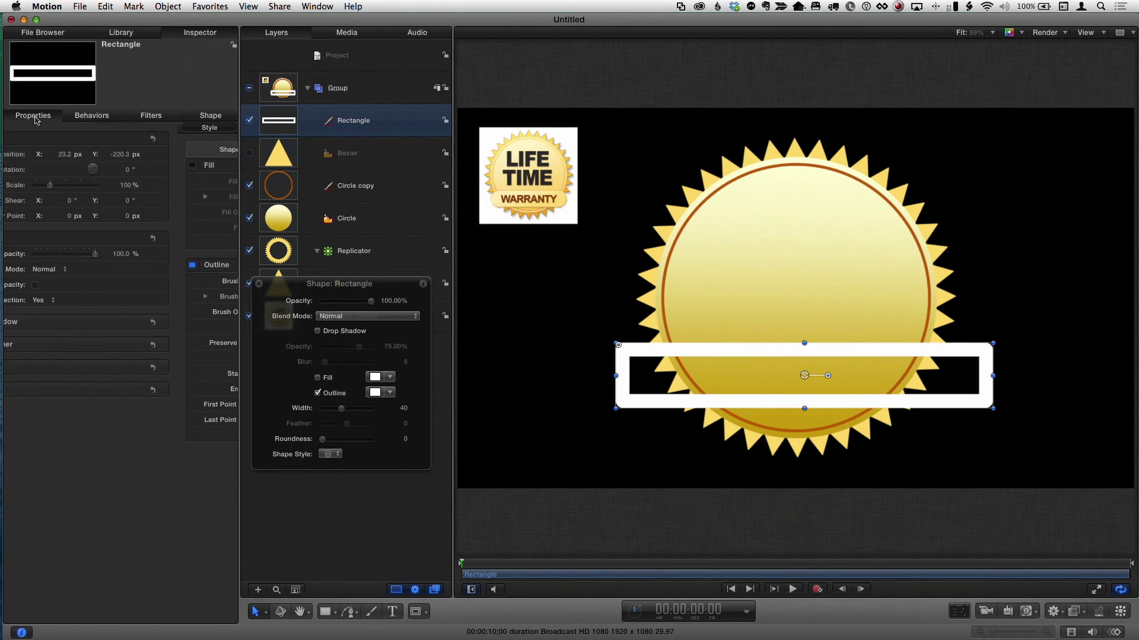
pyautogui.click(217, 140)
pyautogui.moveTo(190, 159); pyautogui.dragTo(180, 154)
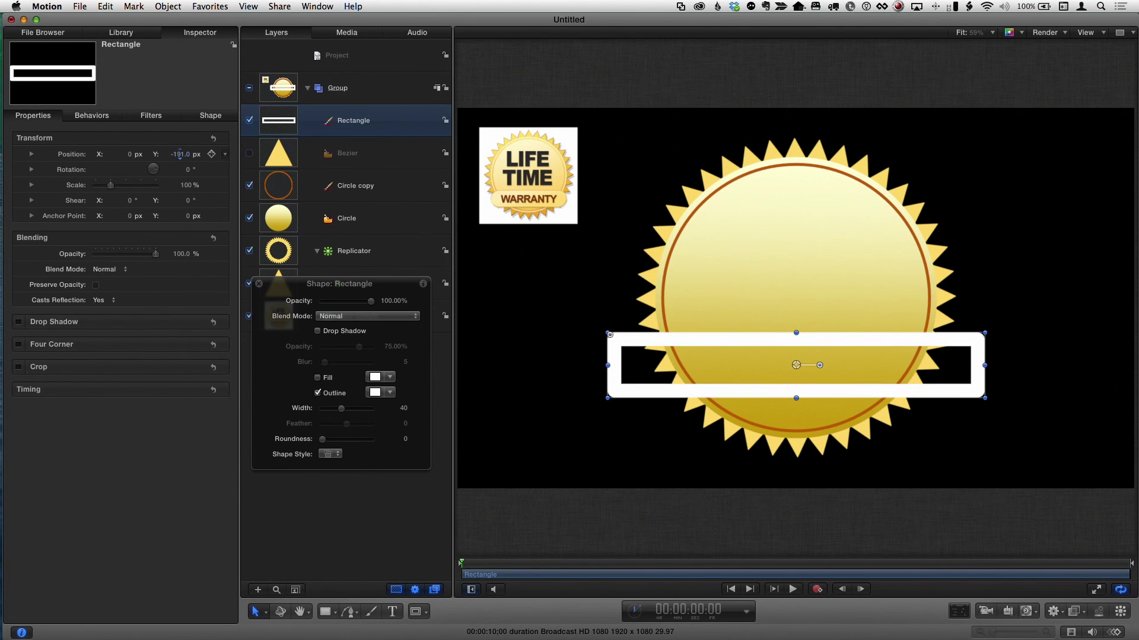
pyautogui.moveTo(322, 441); pyautogui.dragTo(355, 442)
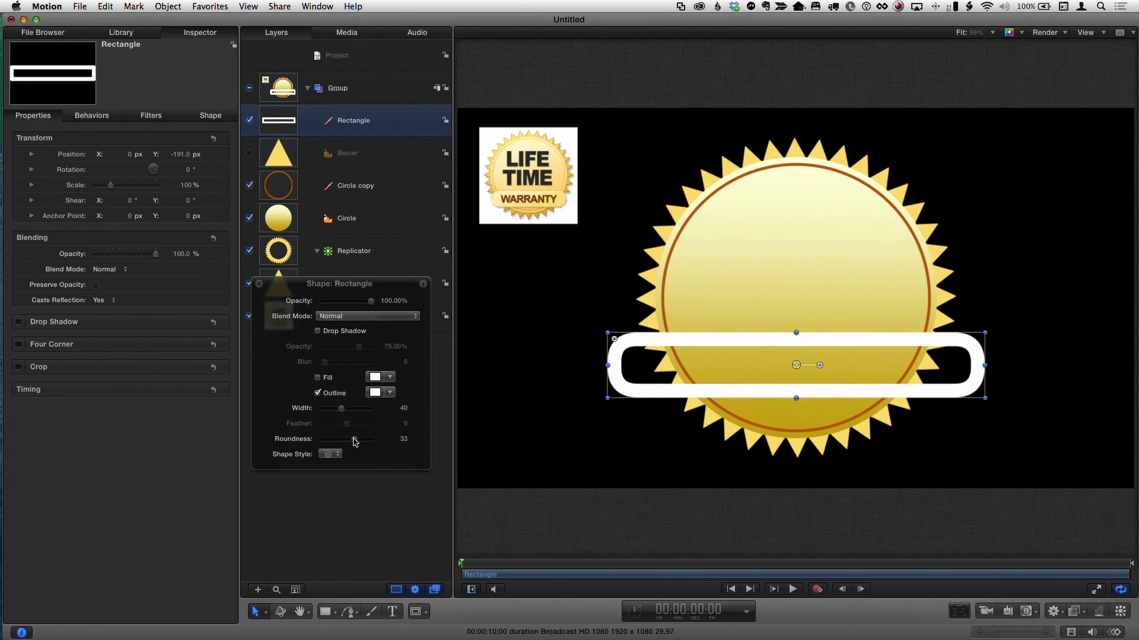
# - Turn on the rectangle's fill and color it with the saved gold swatch
pyautogui.click(318, 379)
pyautogui.click(380, 378)
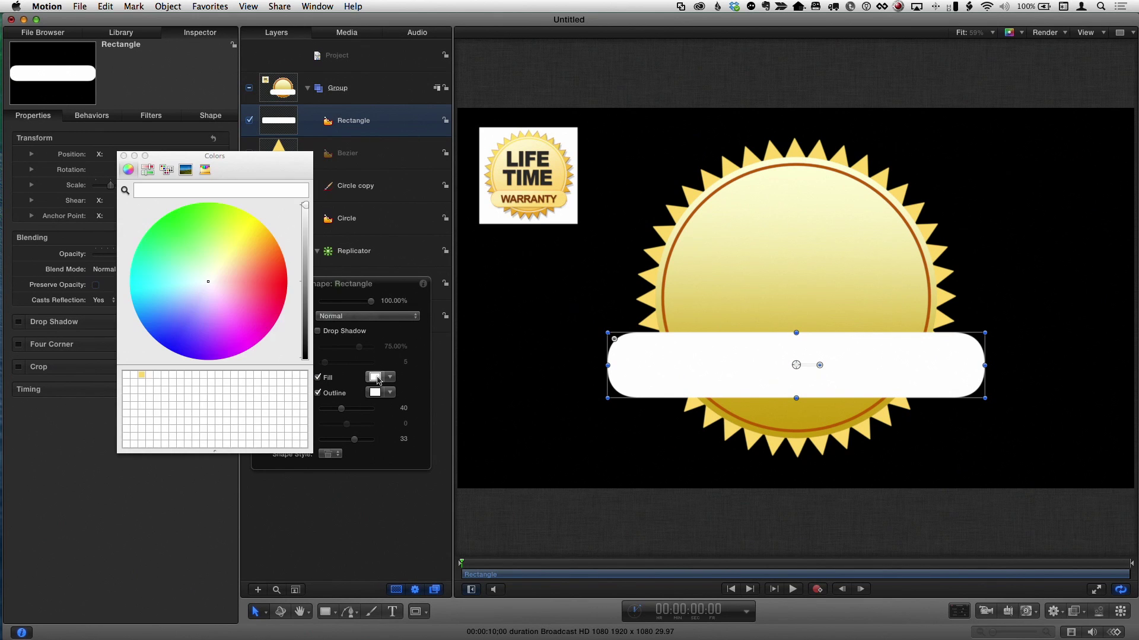
pyautogui.click(142, 376)
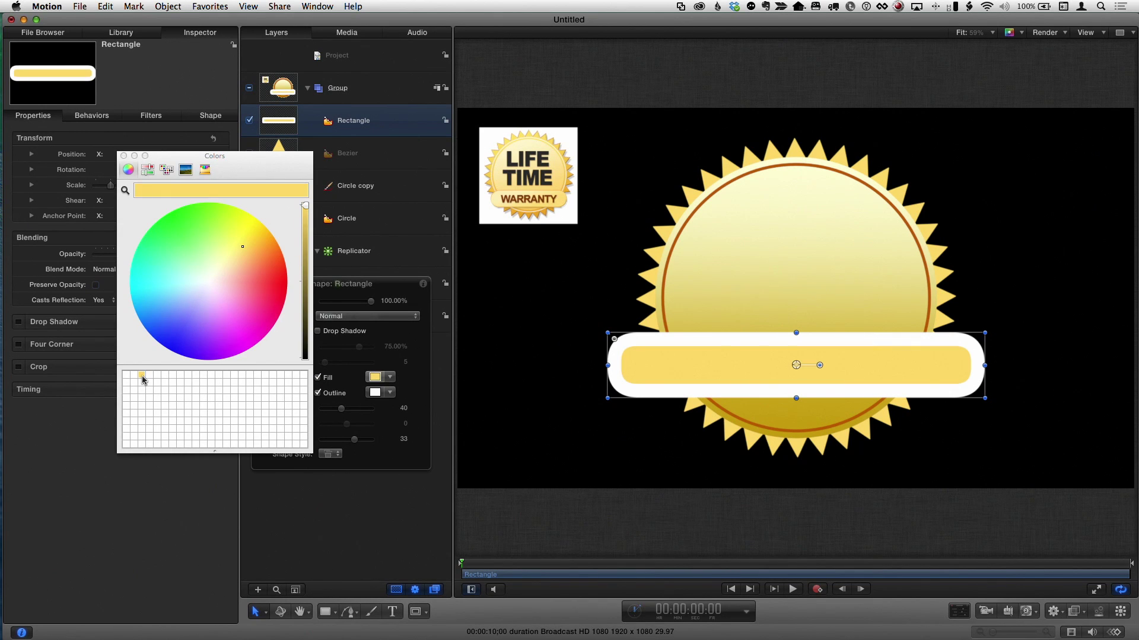
pyautogui.click(123, 155)
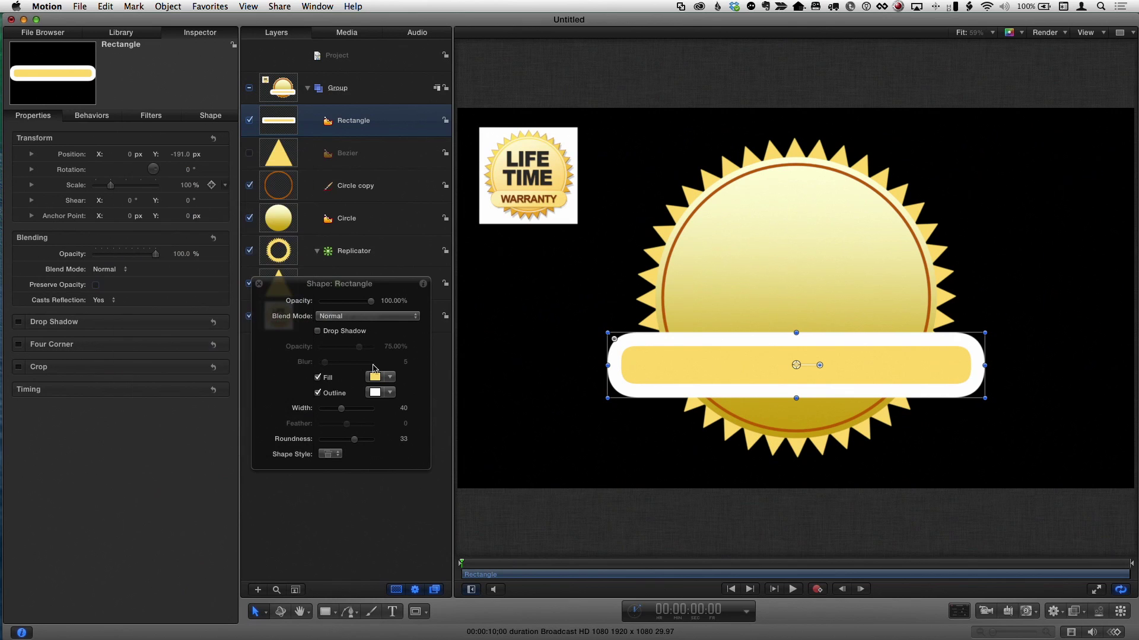
# - Thin the rectangle's outline to a width of 10 and color it dark gold
pyautogui.moveTo(340, 409); pyautogui.dragTo(325, 413)
pyautogui.click(390, 393)
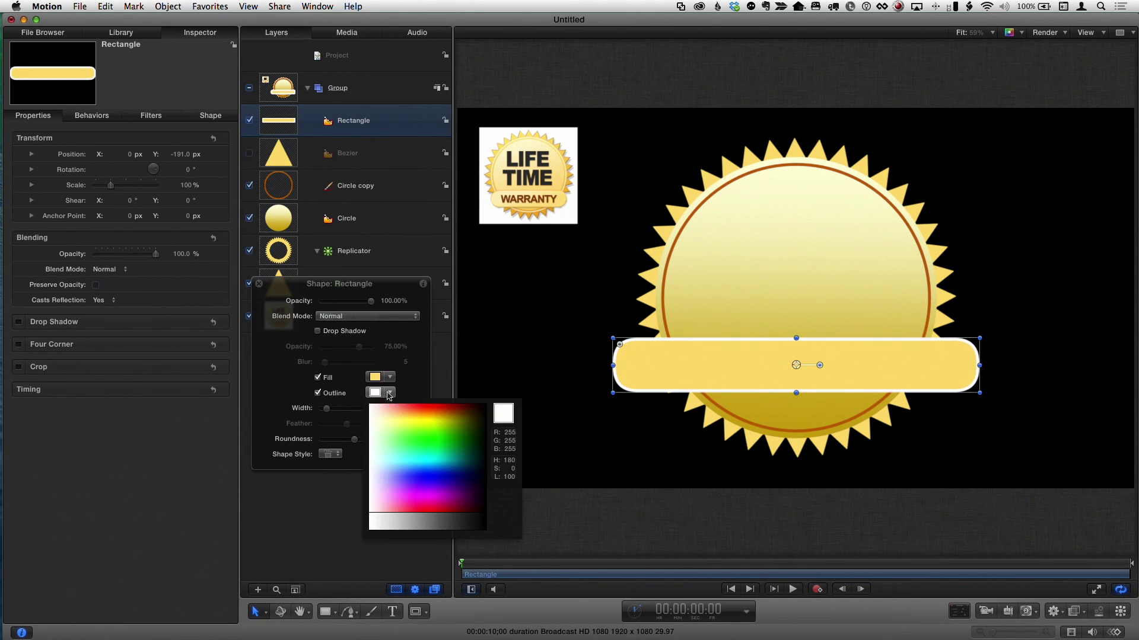
pyautogui.moveTo(418, 405); pyautogui.dragTo(454, 413)
pyautogui.moveTo(375, 295); pyautogui.dragTo(369, 318)
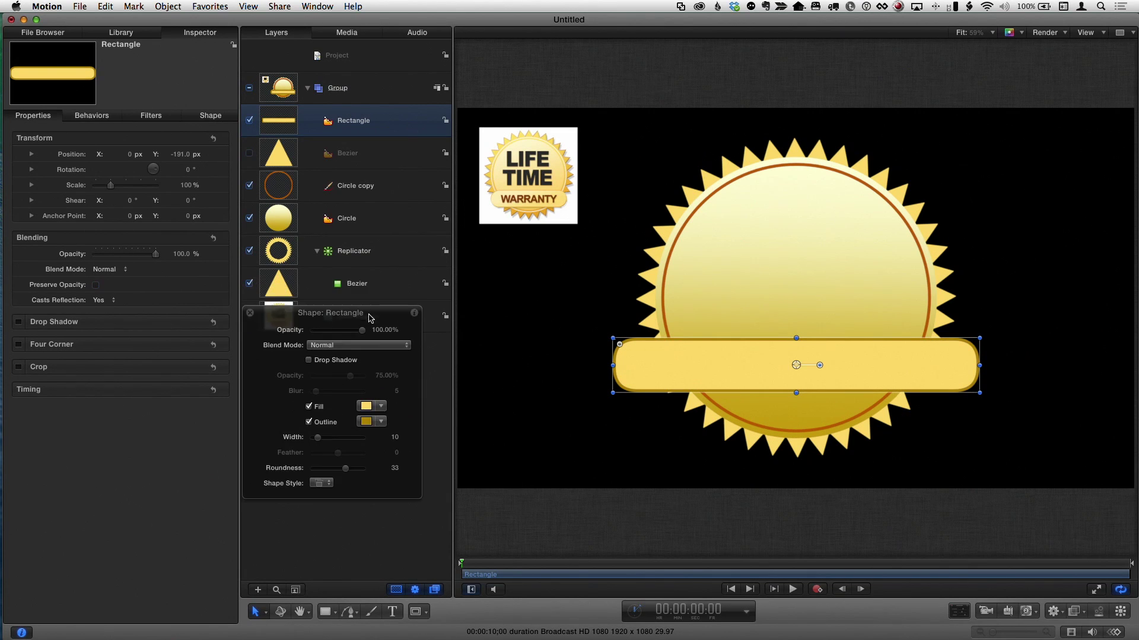
# - Save the orange outline color of the Circle copy as a color swatch
pyautogui.click(369, 194)
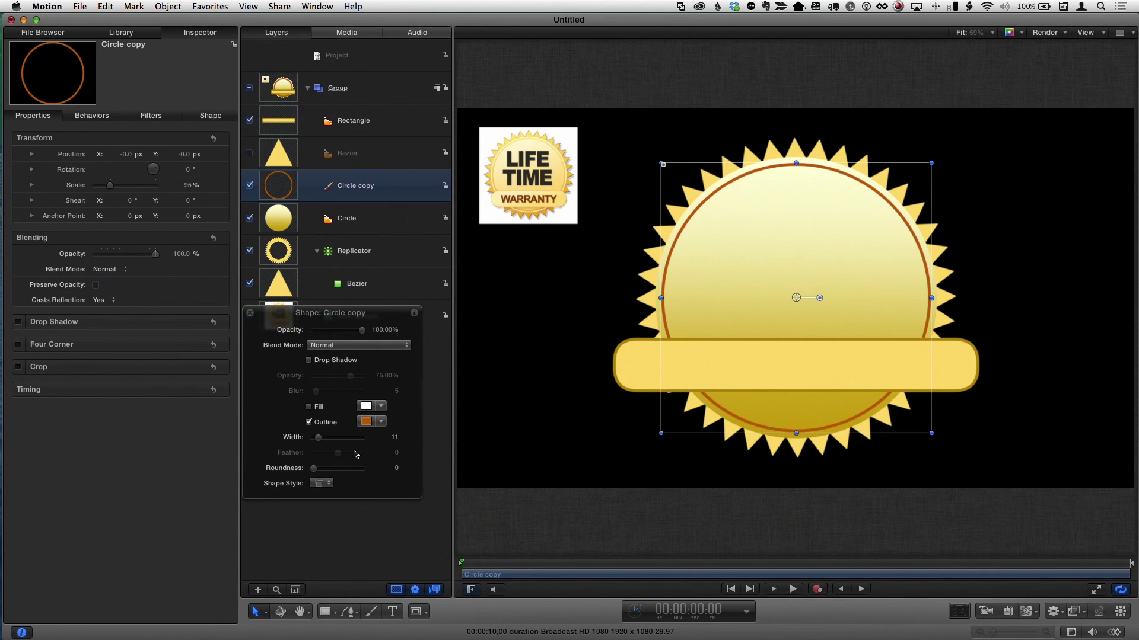
pyautogui.click(364, 423)
pyautogui.moveTo(217, 190); pyautogui.dragTo(151, 378)
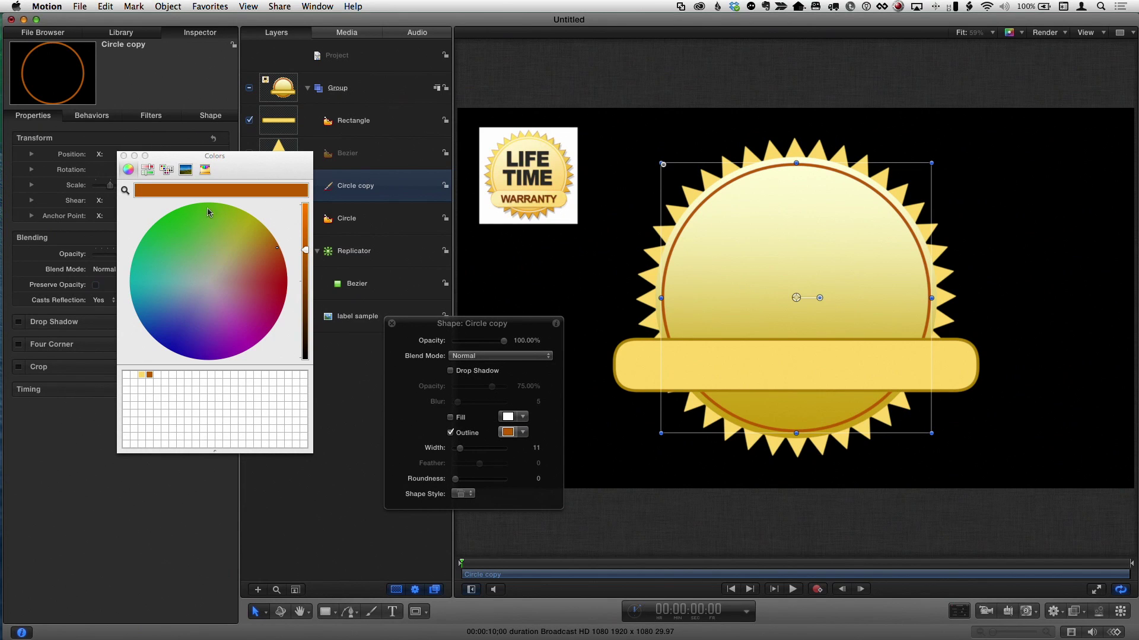
pyautogui.click(358, 320)
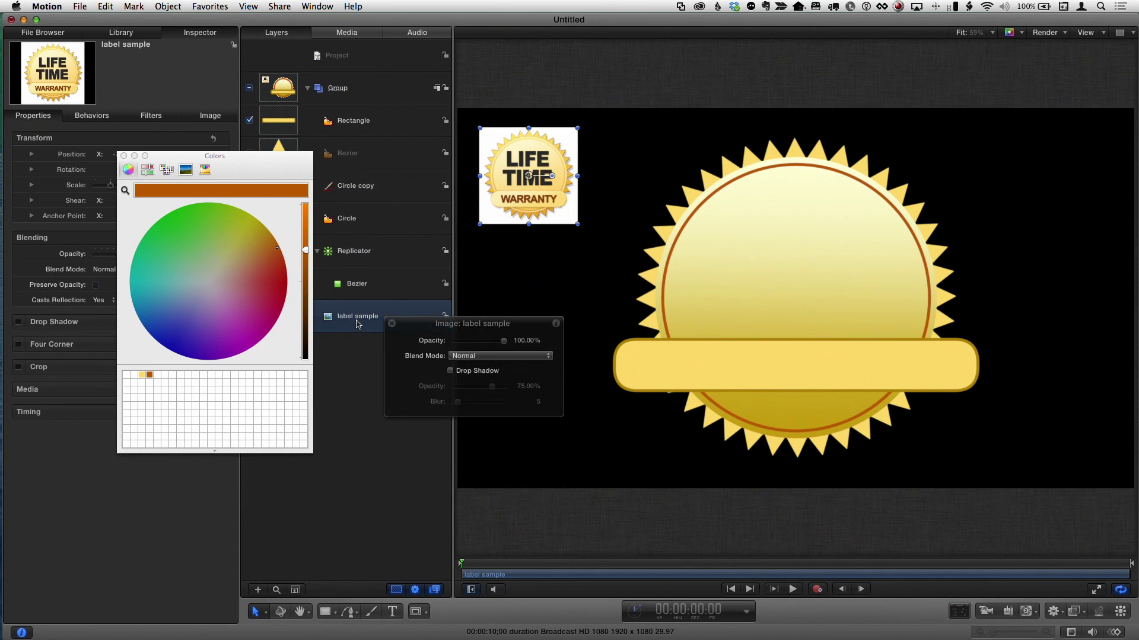
# - Color the rectangle's outline with the saved orange swatch
pyautogui.click(361, 123)
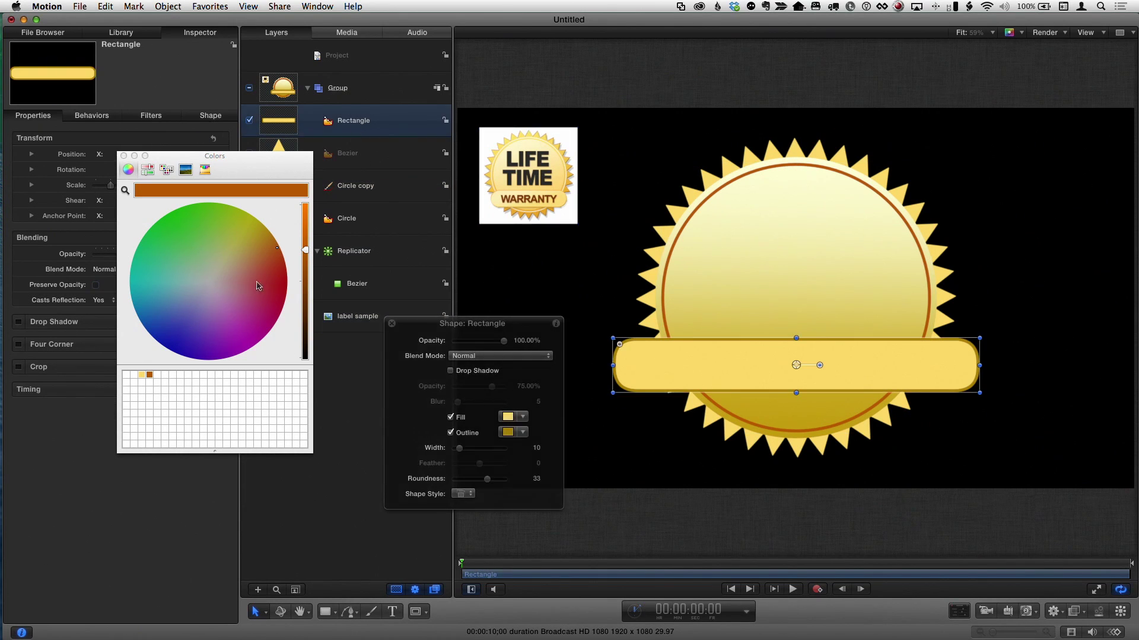
pyautogui.click(507, 433)
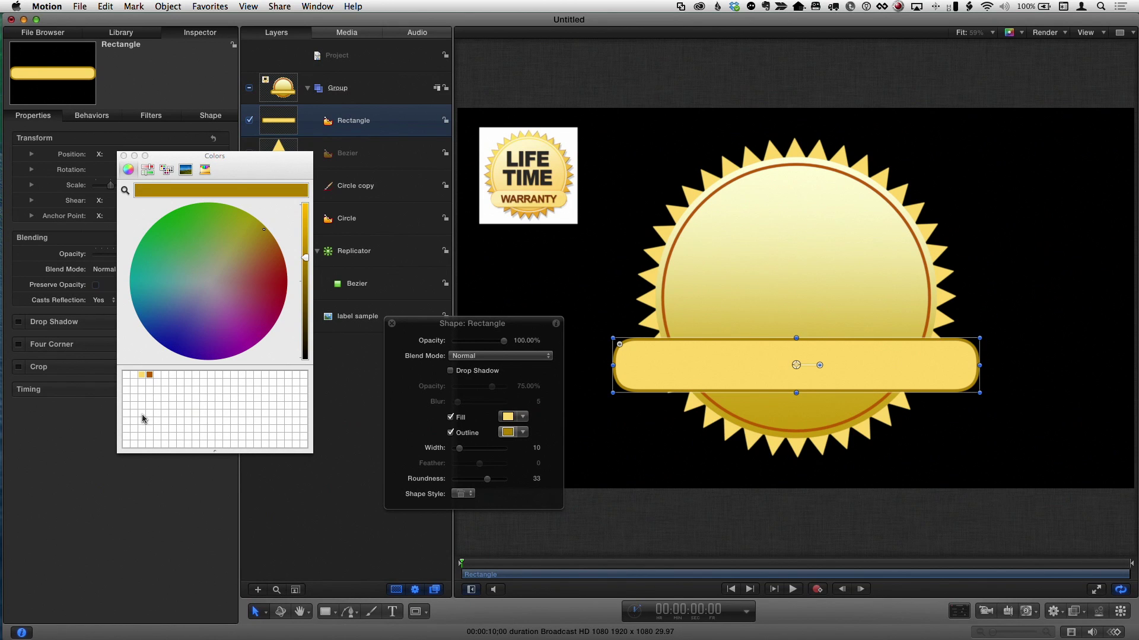
pyautogui.click(150, 376)
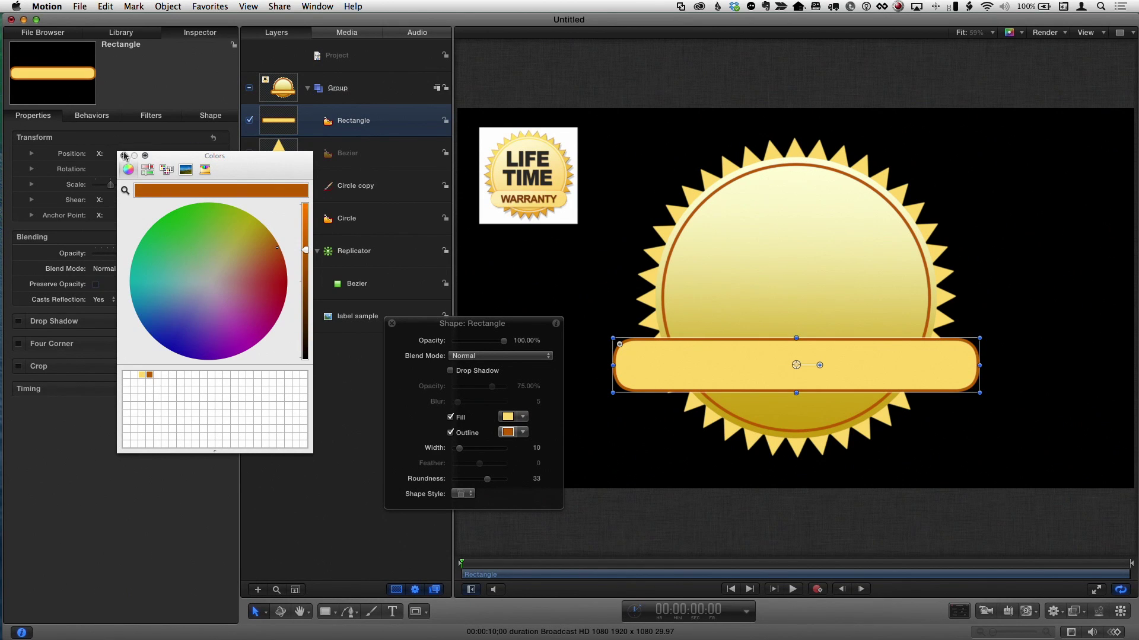
pyautogui.moveTo(394, 325); pyautogui.dragTo(179, 381)
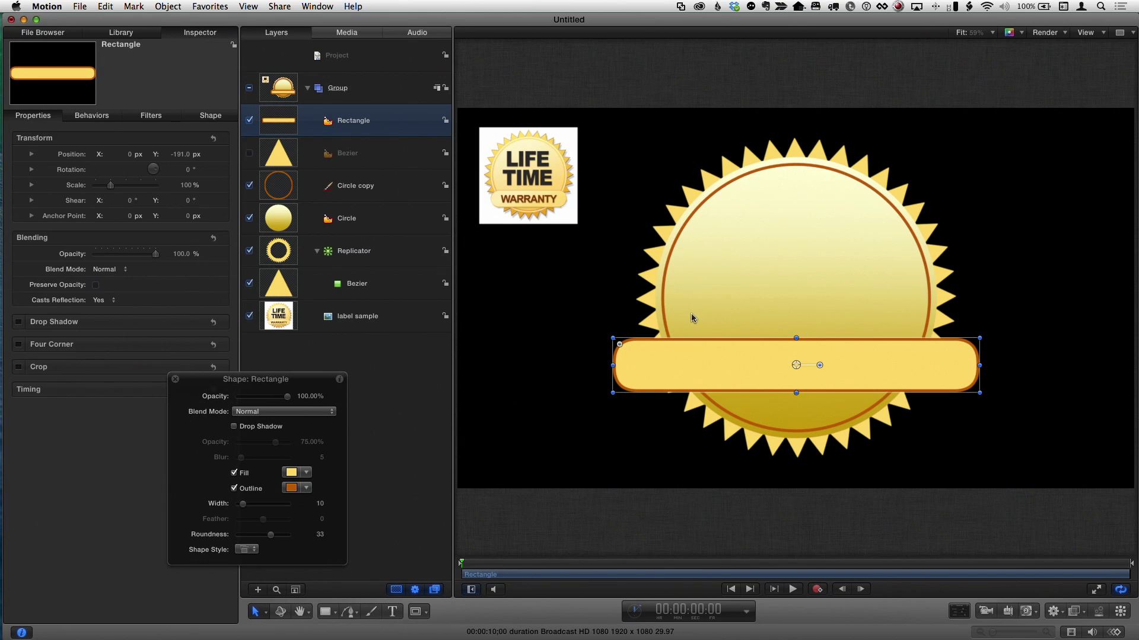
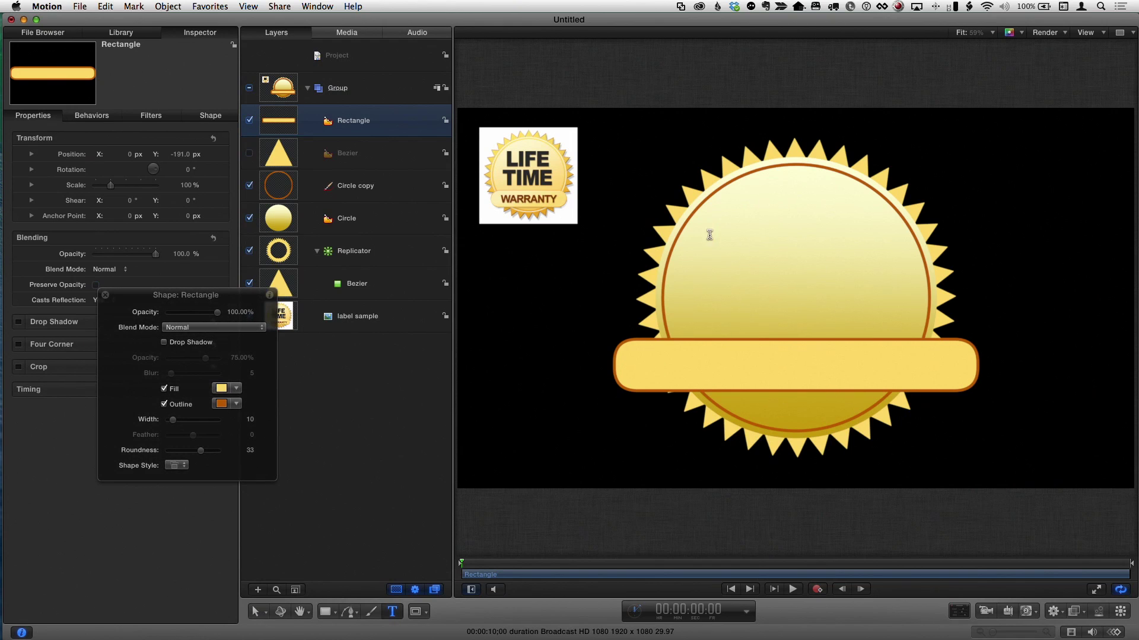
# - Add a text object reading "LIFE TIME" on two lines over the gold circle
pyautogui.click(720, 235)
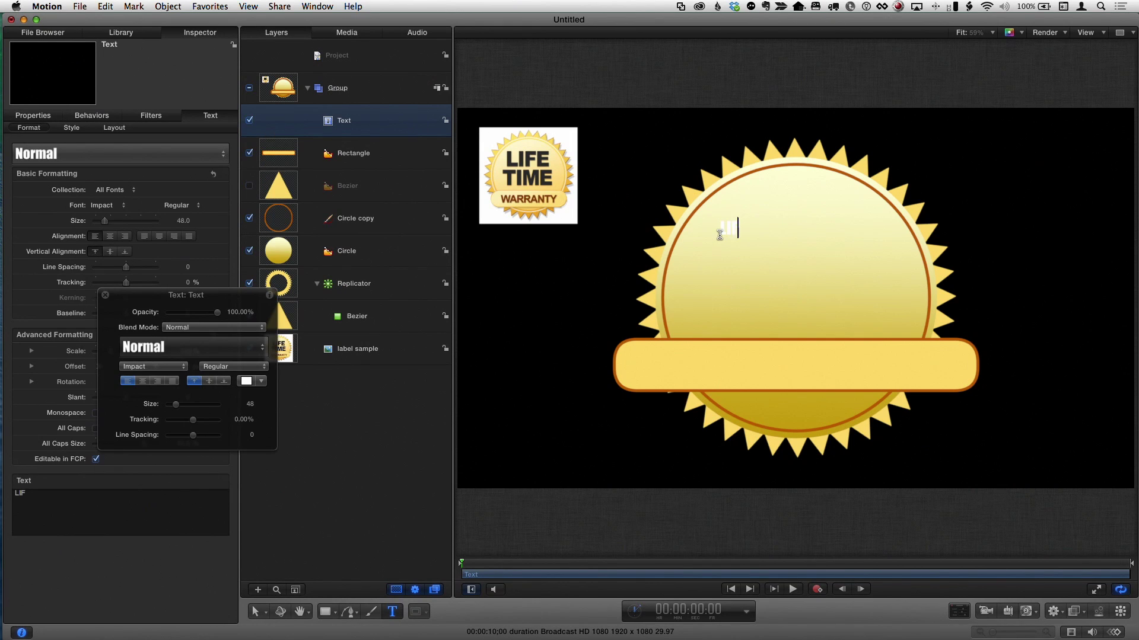
pyautogui.write('LIFE TIME')
pyautogui.press('Escape')
pyautogui.moveTo(220, 295); pyautogui.dragTo(447, 258)
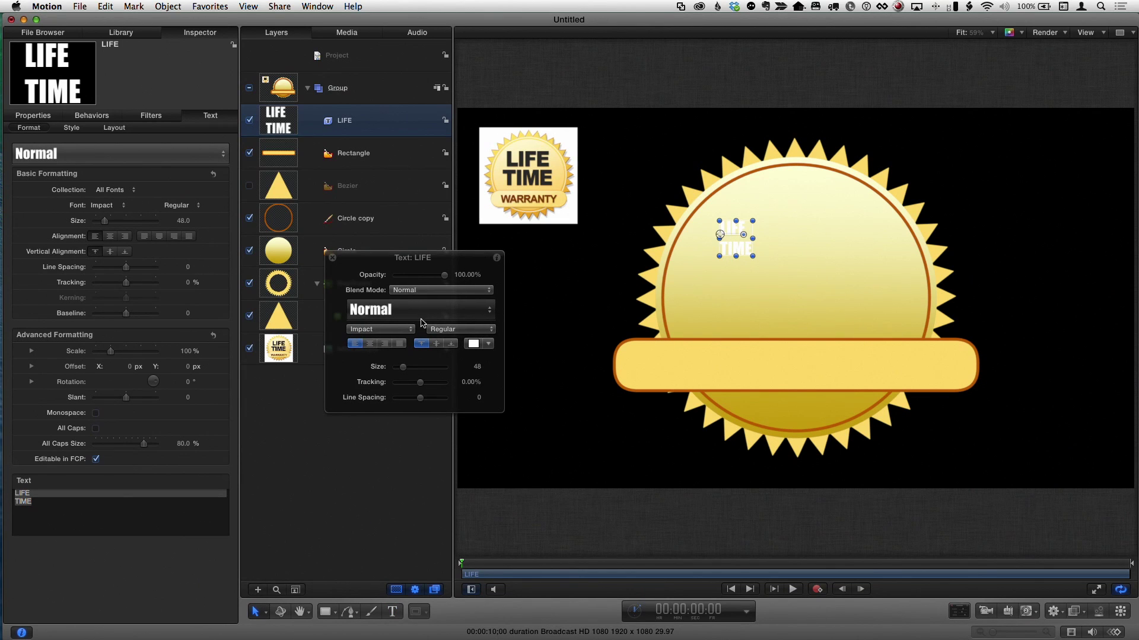
# - Center-align the LIFE TIME text and reset its transform
pyautogui.click(370, 345)
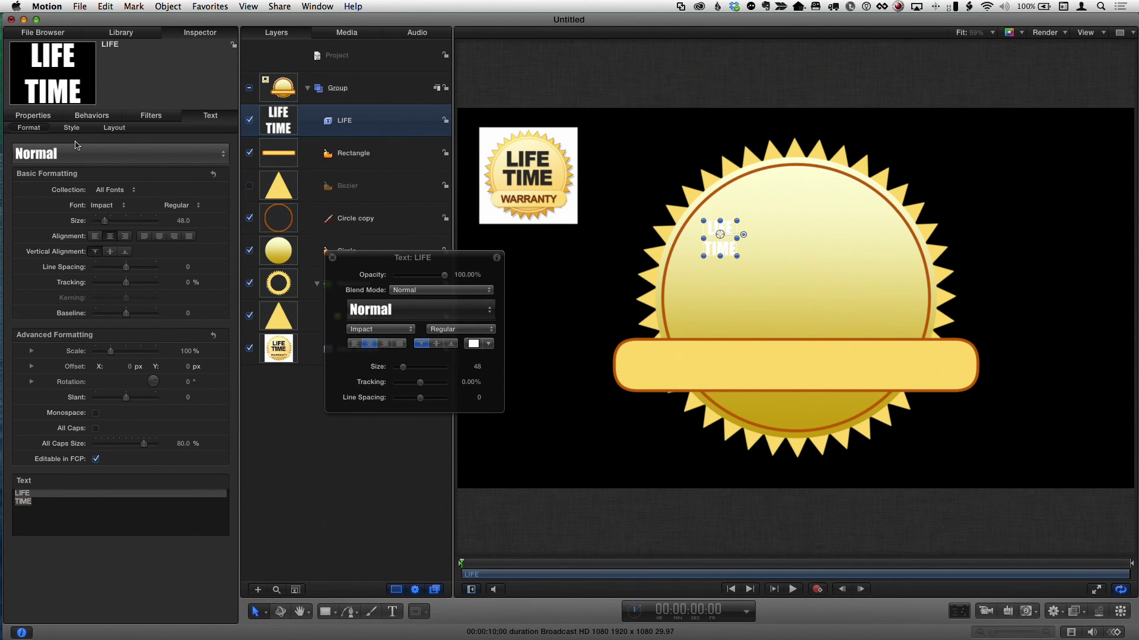
pyautogui.click(37, 118)
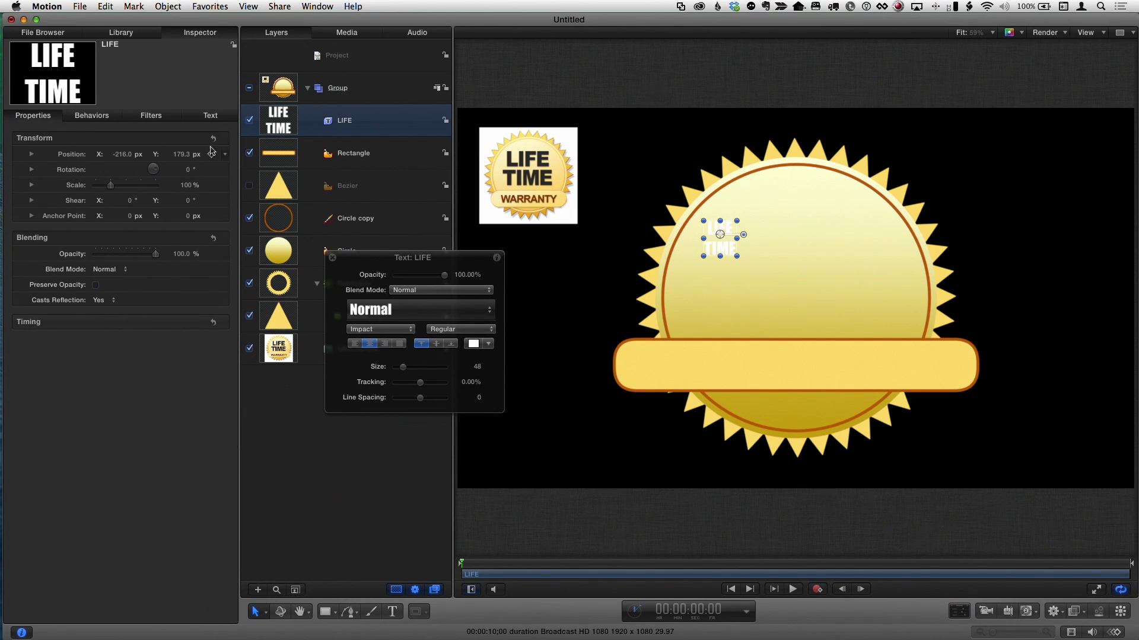
pyautogui.click(213, 138)
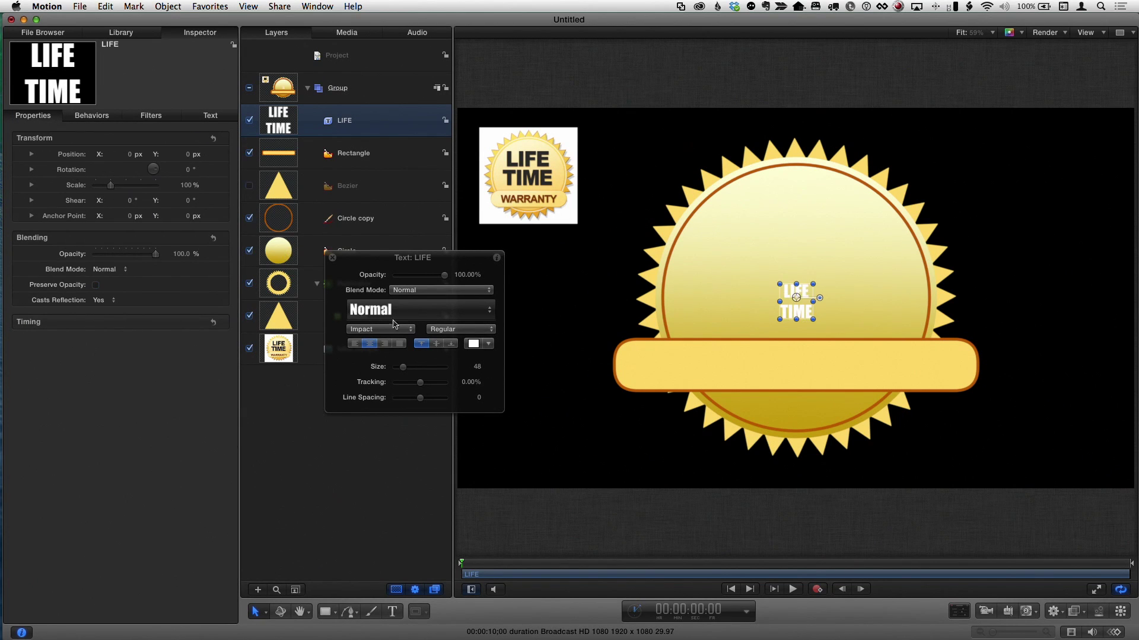
# - Fit LIFE TIME above the banner in the Impact font at size 196, with line spacing -47 and Y position 119.6 px
pyautogui.moveTo(407, 369); pyautogui.dragTo(425, 368)
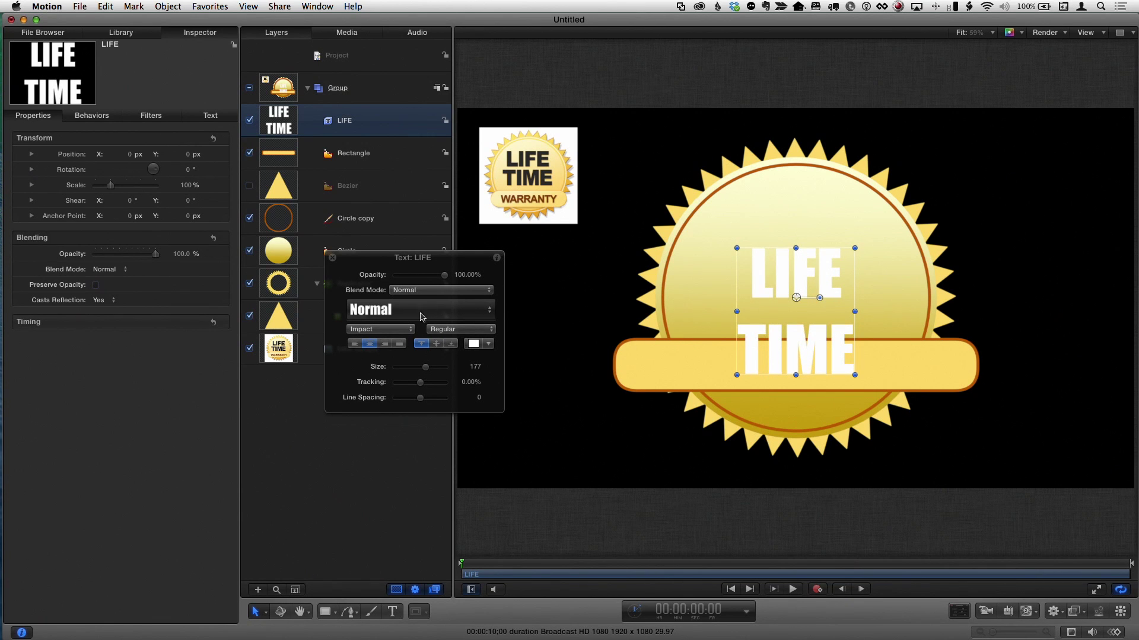
pyautogui.click(397, 332)
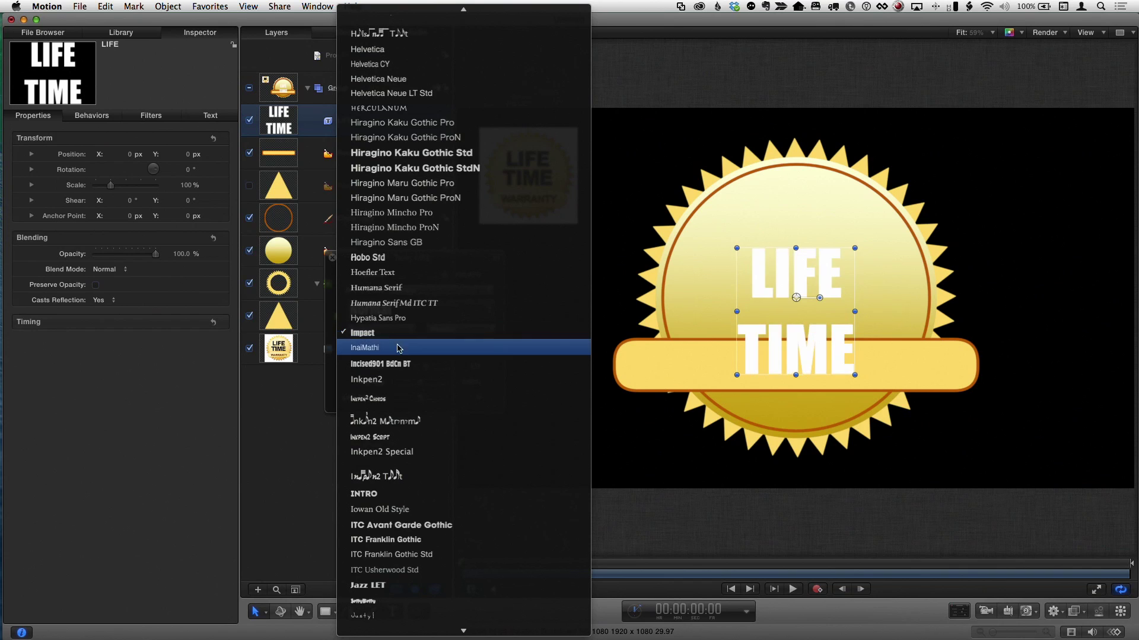
pyautogui.click(396, 334)
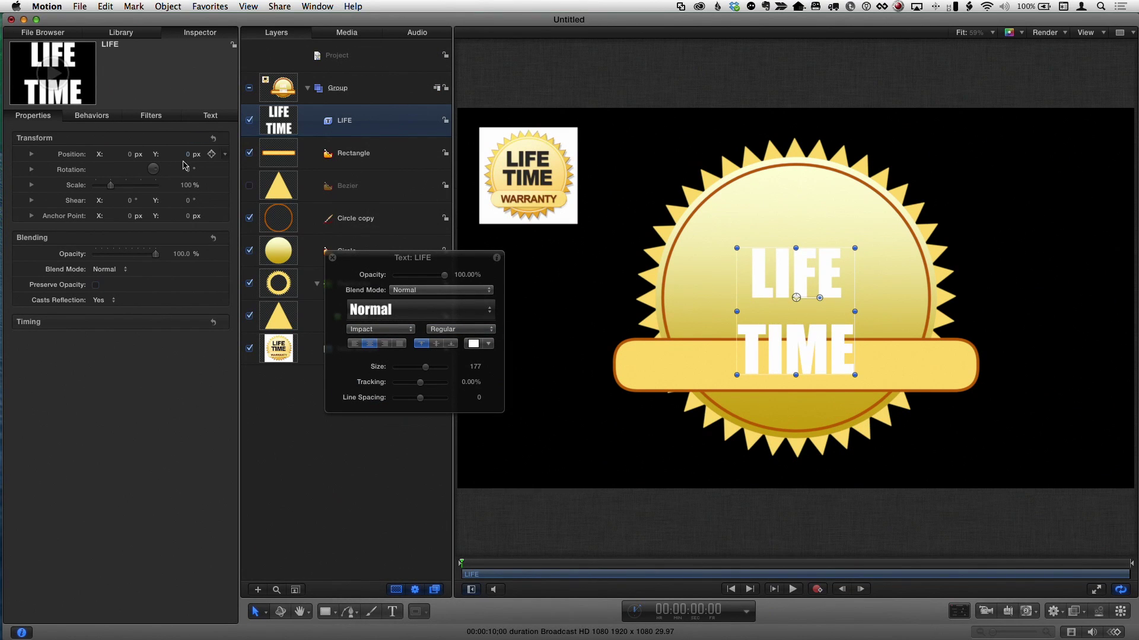
pyautogui.moveTo(188, 157); pyautogui.dragTo(209, 152)
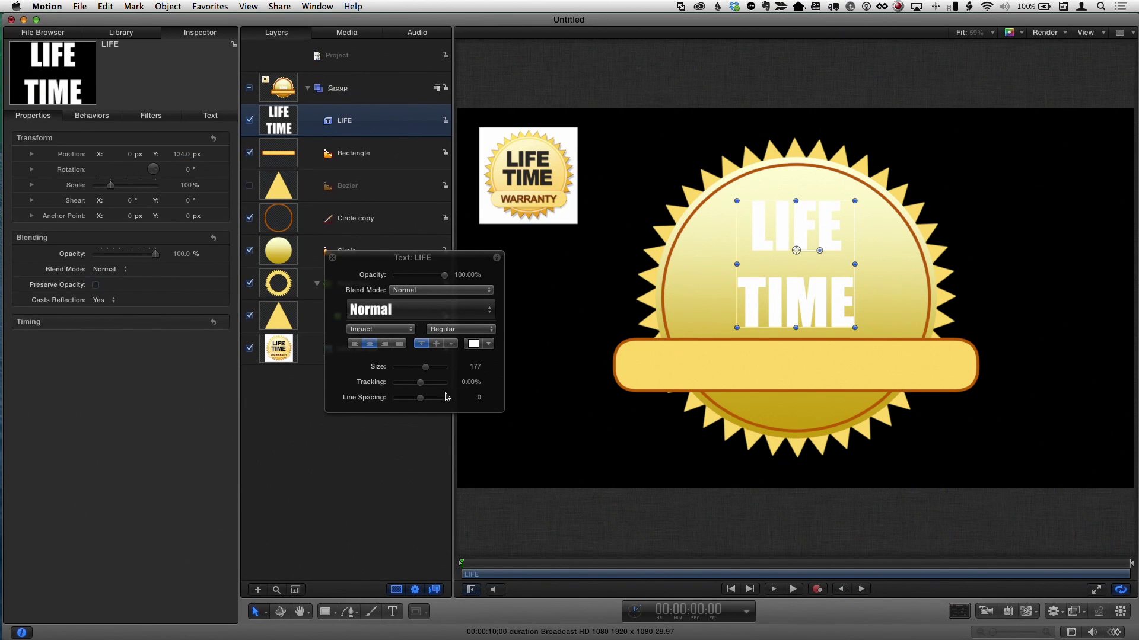
pyautogui.moveTo(421, 402); pyautogui.dragTo(408, 401)
pyautogui.moveTo(181, 154); pyautogui.dragTo(176, 154)
pyautogui.moveTo(420, 371); pyautogui.dragTo(429, 369)
# - Color the LIFE TIME text dark brown
pyautogui.click(488, 343)
pyautogui.moveTo(557, 362); pyautogui.dragTo(571, 360)
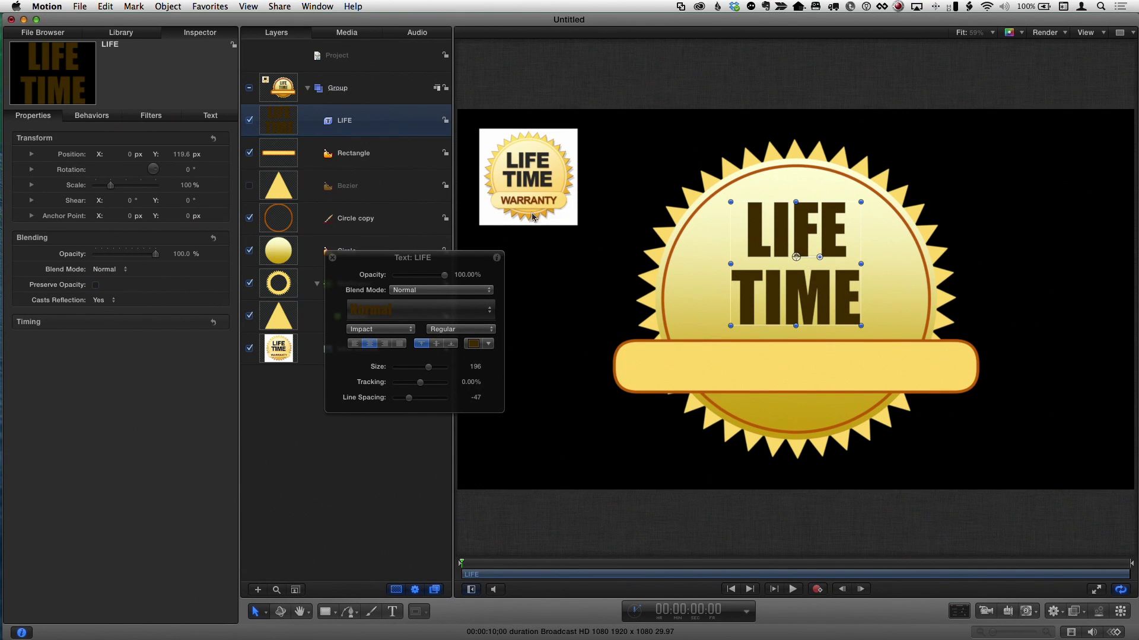
pyautogui.moveTo(445, 267); pyautogui.dragTo(368, 319)
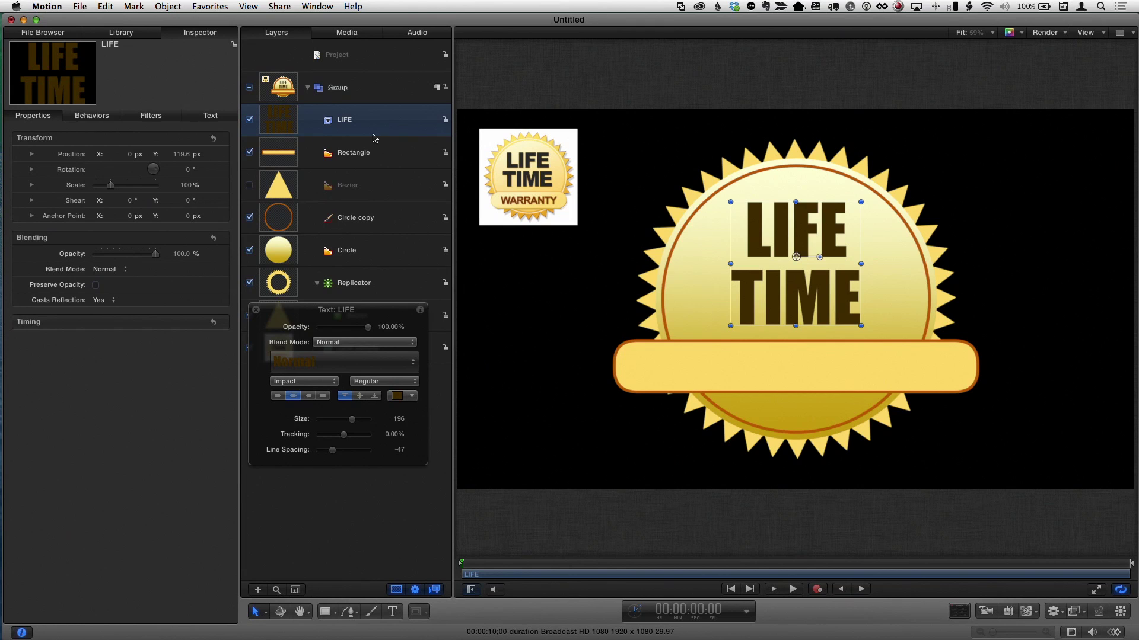
# - Duplicate the LIFE TIME text, move the copy down toward the banner and change its wording to "WARRANTY"
pyautogui.press('super+d')
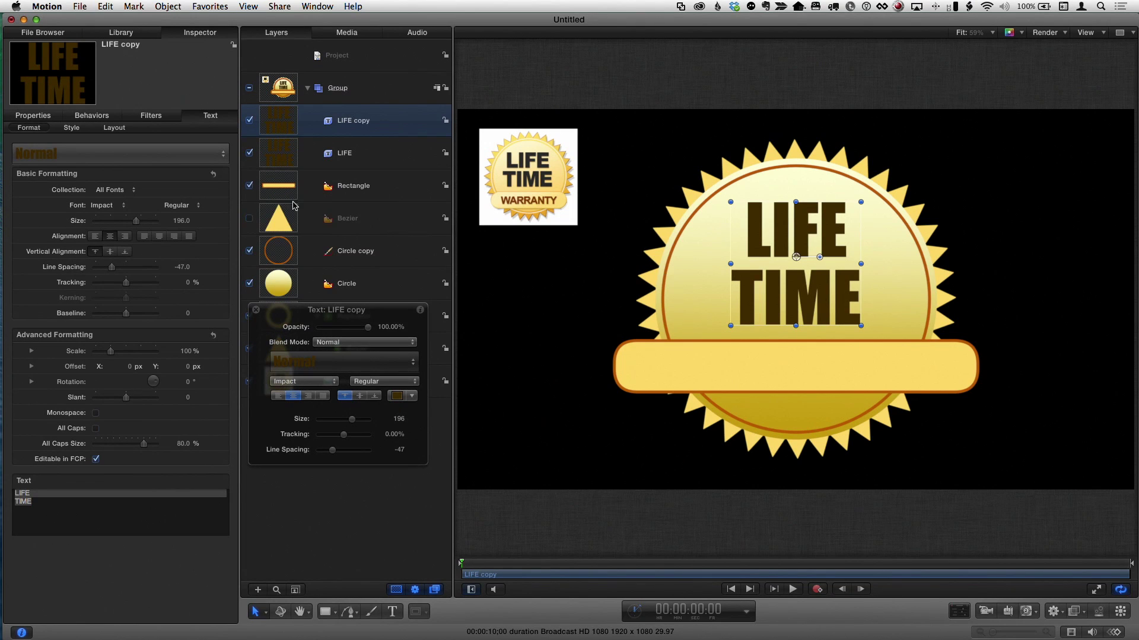
pyautogui.moveTo(804, 291); pyautogui.dragTo(806, 390)
pyautogui.doubleClick(804, 388)
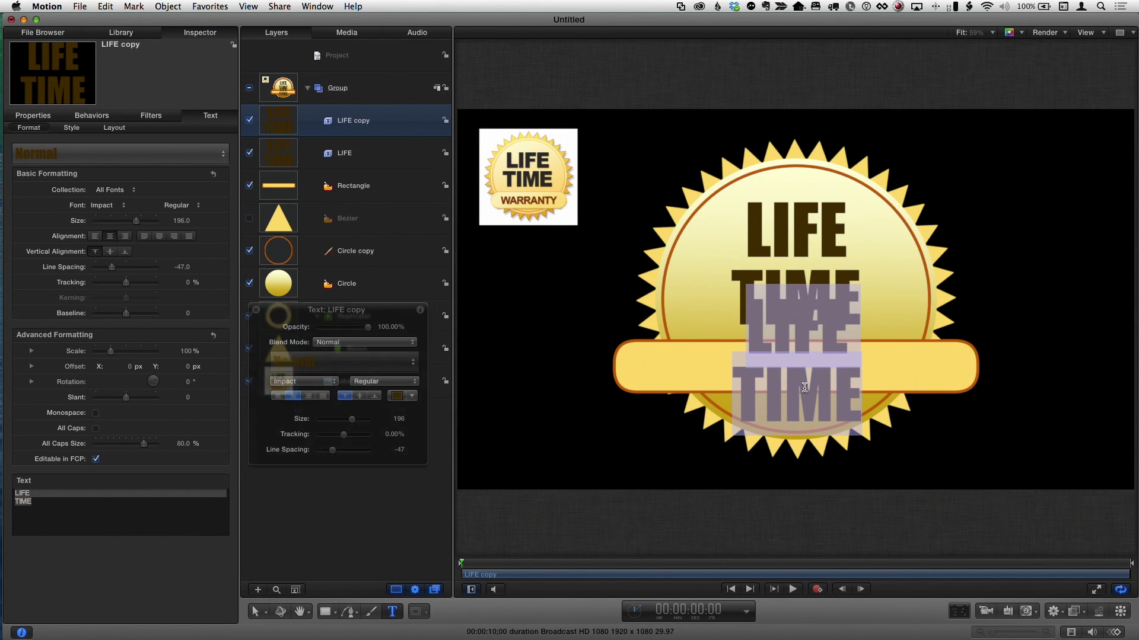
pyautogui.write('W')
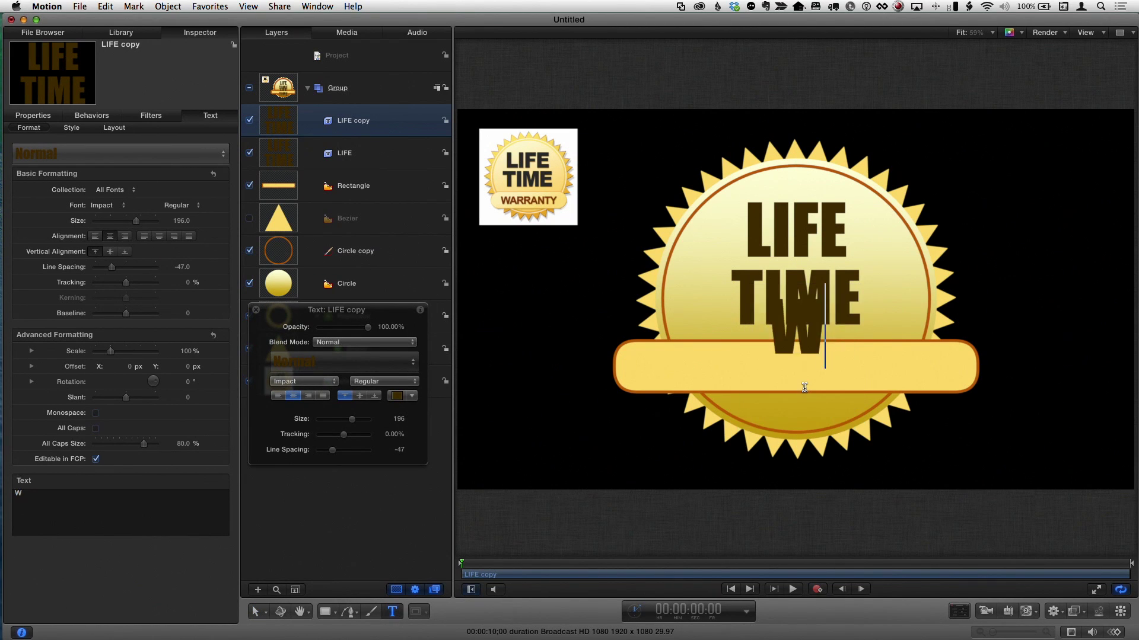
pyautogui.write('ARRANTY')
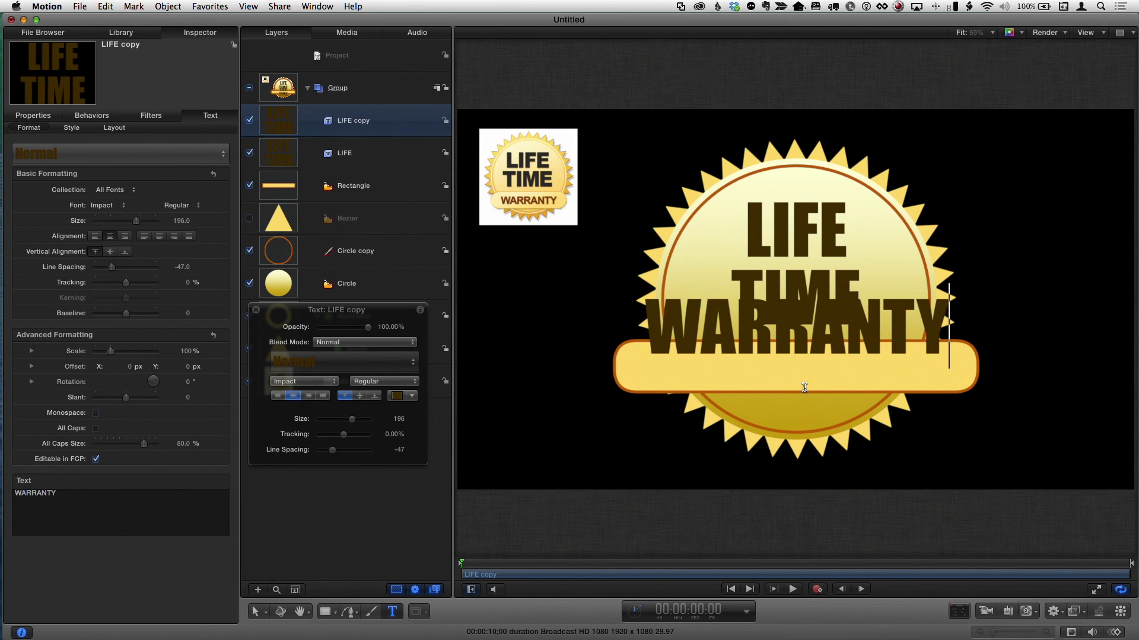
pyautogui.press('Escape')
# - Fit WARRANTY onto the banner at size 145 and narrow the rectangle evenly on both sides around the text
pyautogui.moveTo(352, 422); pyautogui.dragTo(347, 425)
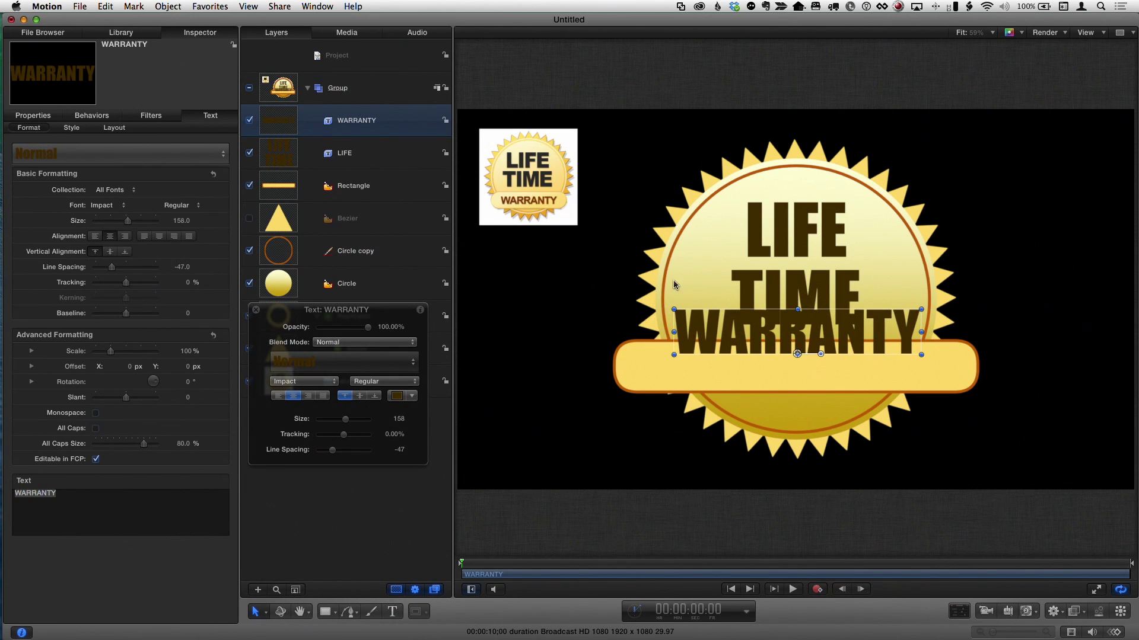
pyautogui.moveTo(789, 339); pyautogui.dragTo(791, 373)
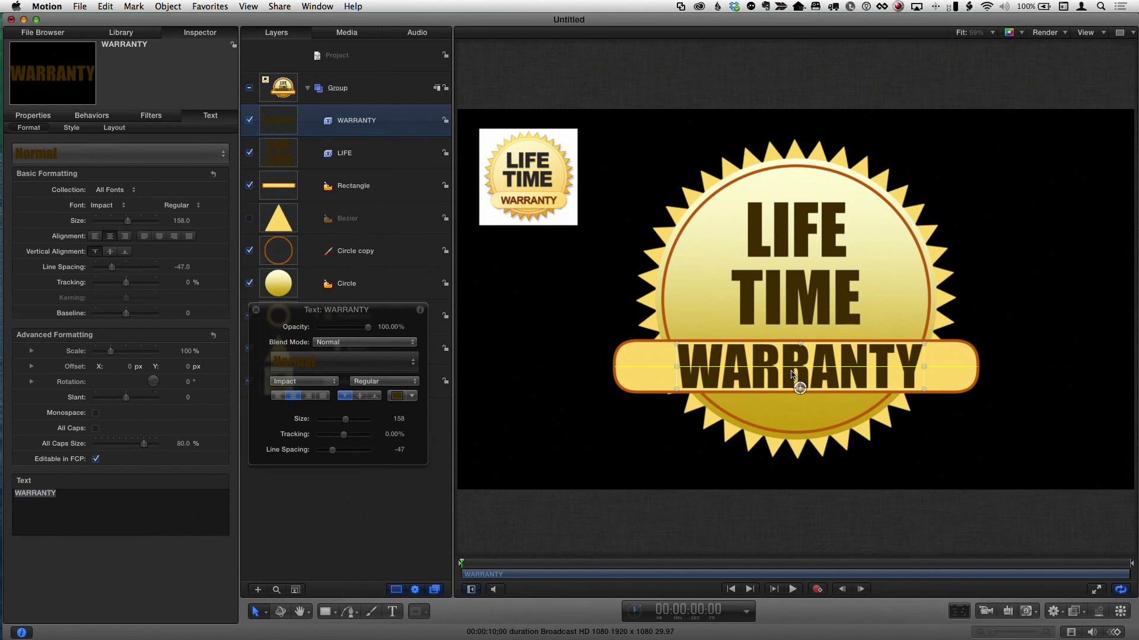
pyautogui.moveTo(348, 422); pyautogui.dragTo(342, 421)
pyautogui.moveTo(810, 380); pyautogui.dragTo(806, 376)
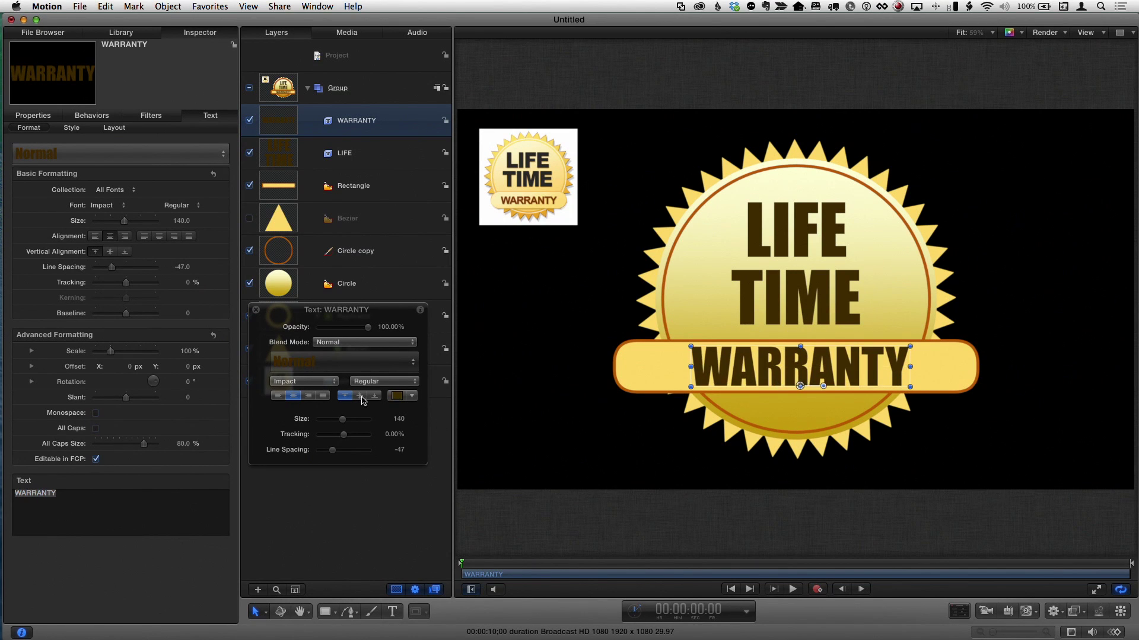
pyautogui.moveTo(346, 423); pyautogui.dragTo(347, 422)
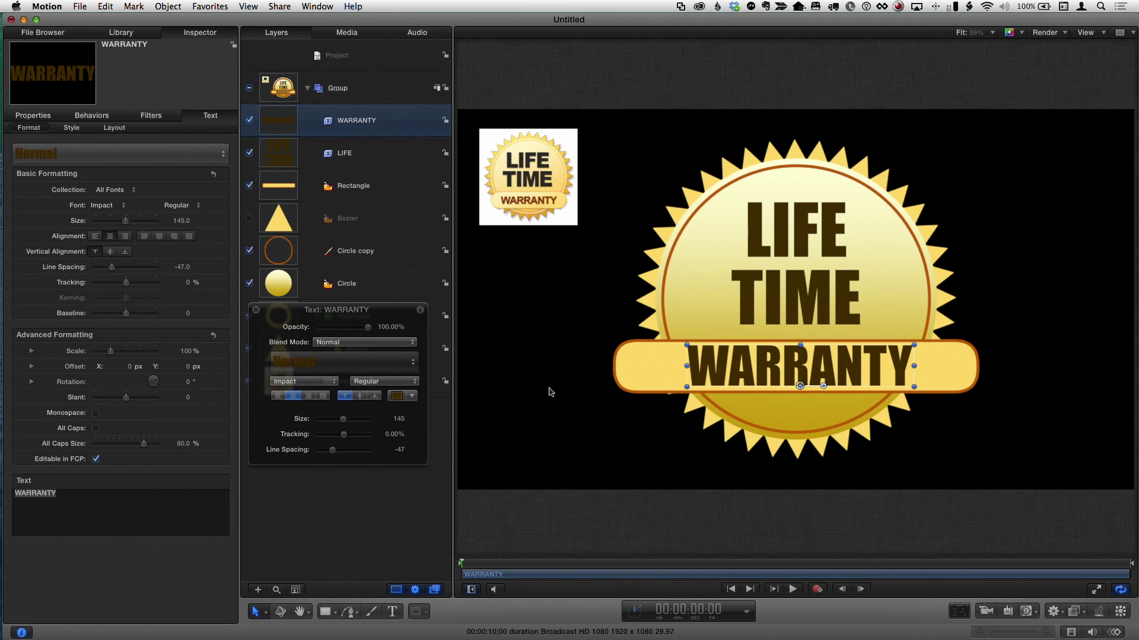
pyautogui.click(353, 191)
pyautogui.moveTo(611, 367); pyautogui.dragTo(631, 367)
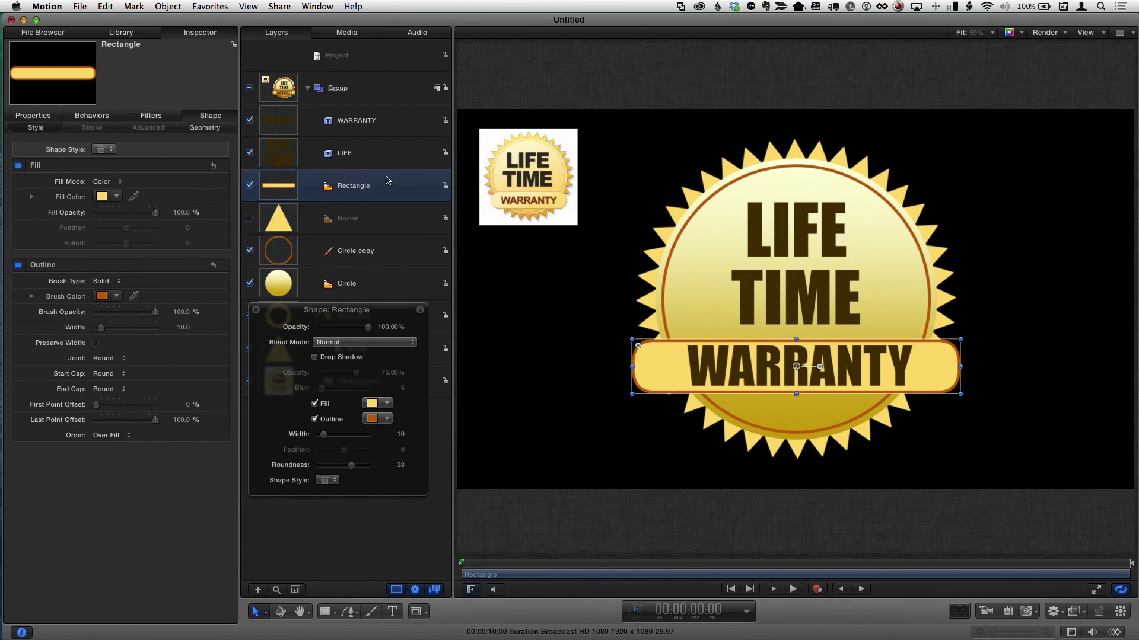
# - Color the WARRANTY text with the saved orange swatch and deselect everything
pyautogui.click(366, 130)
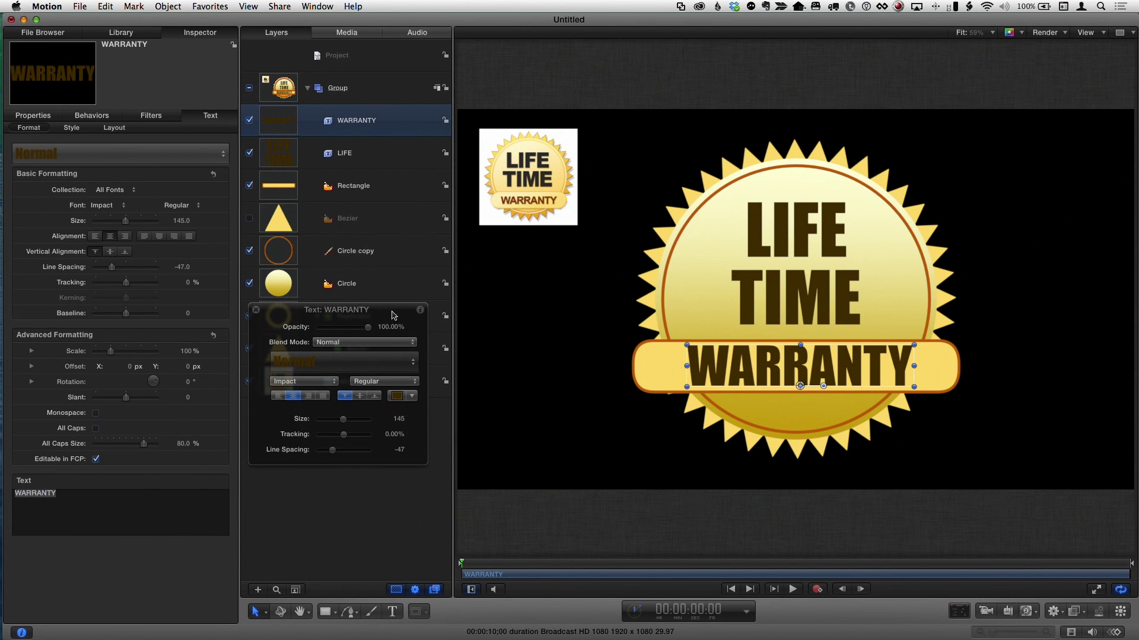
pyautogui.click(397, 396)
pyautogui.click(150, 376)
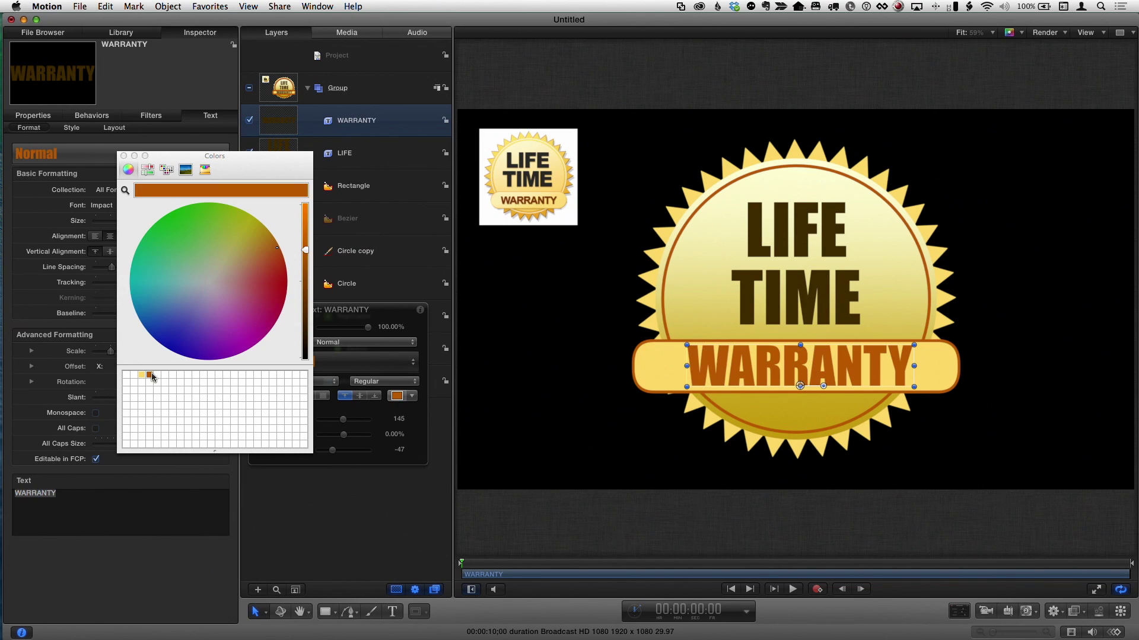
pyautogui.click(124, 156)
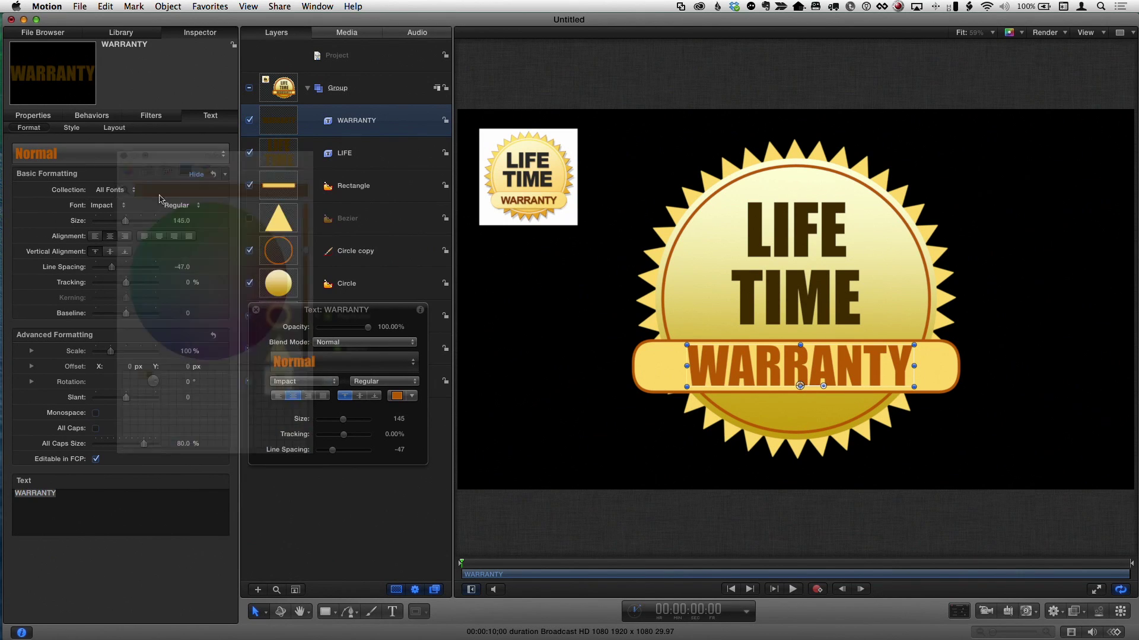
pyautogui.click(299, 495)
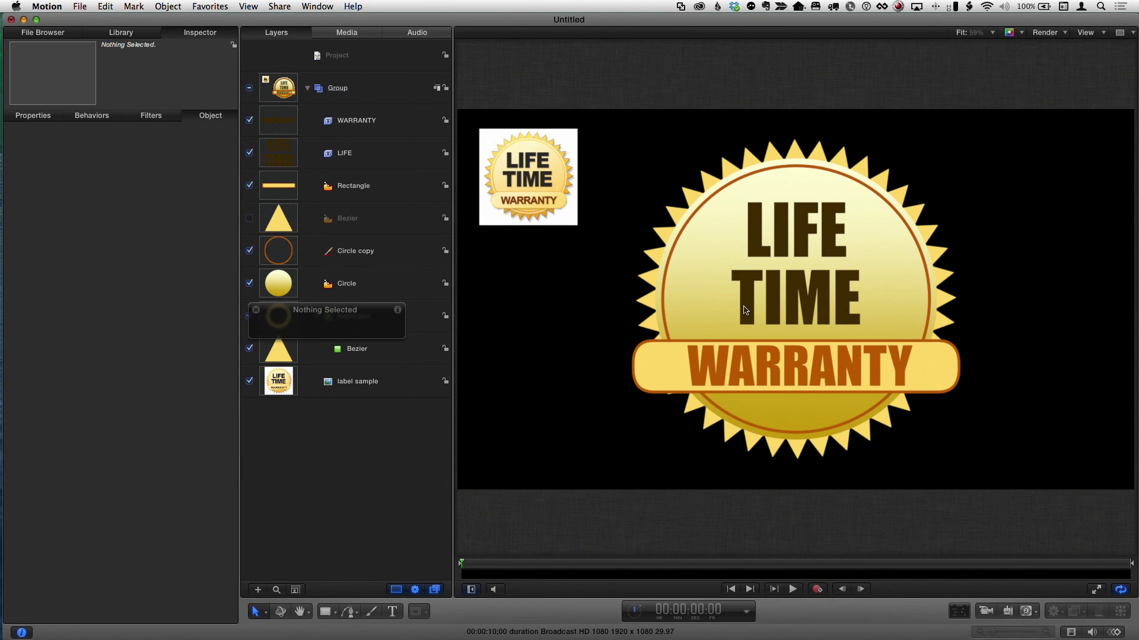
# - Move the floating parameter window clear of the layer list and apply the Sequence Replicator behavior to the replicator
pyautogui.click(374, 98)
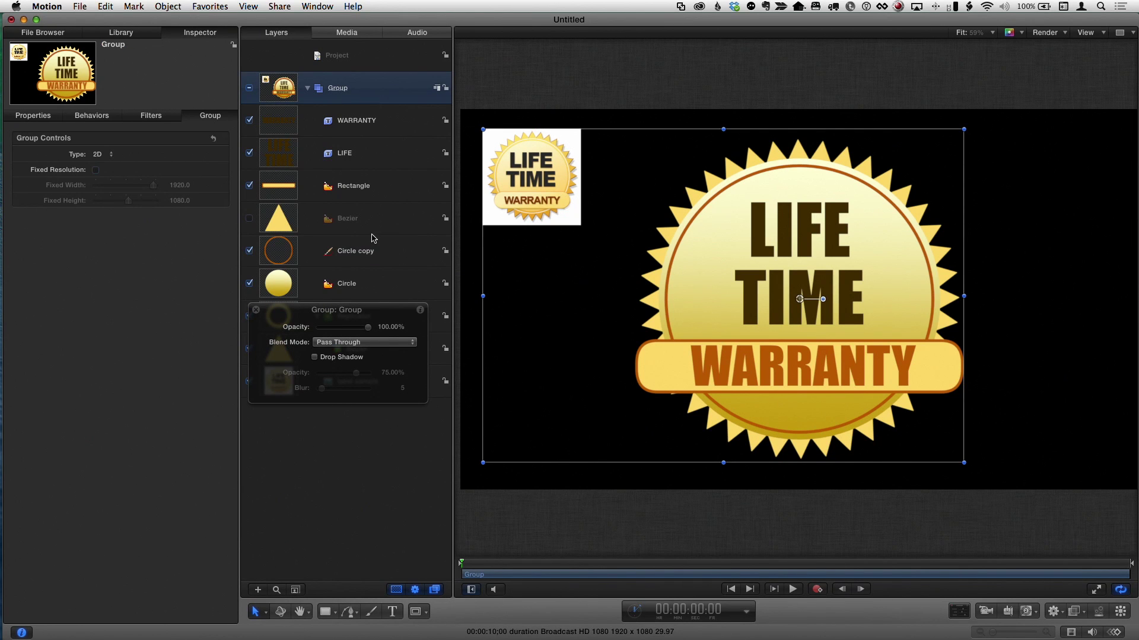
pyautogui.moveTo(346, 313); pyautogui.dragTo(132, 397)
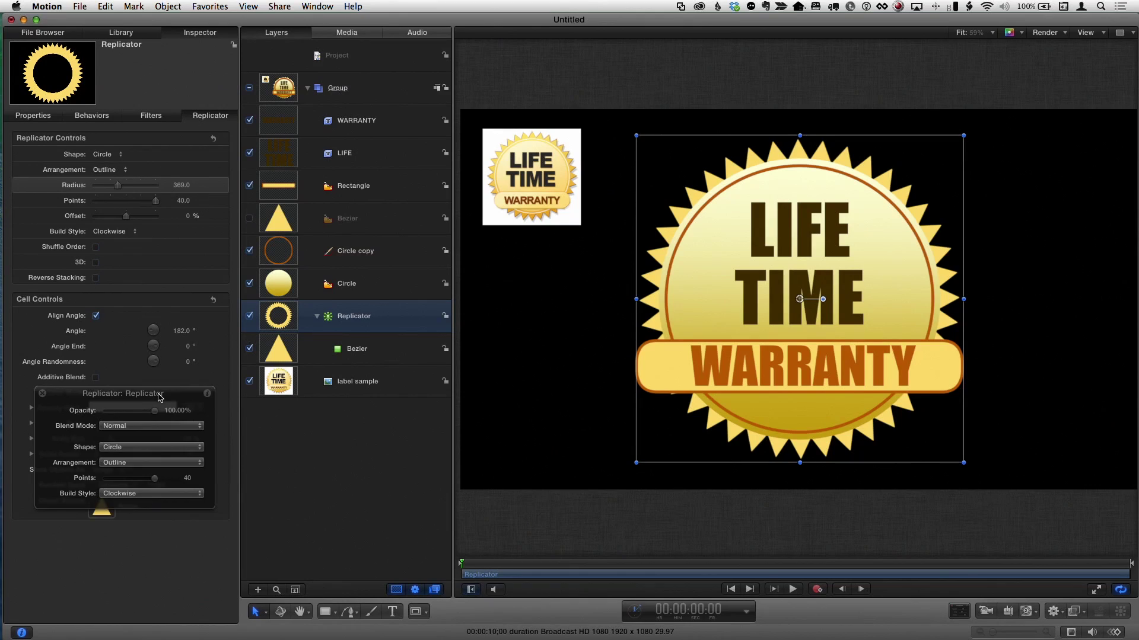
pyautogui.moveTo(159, 397); pyautogui.dragTo(368, 435)
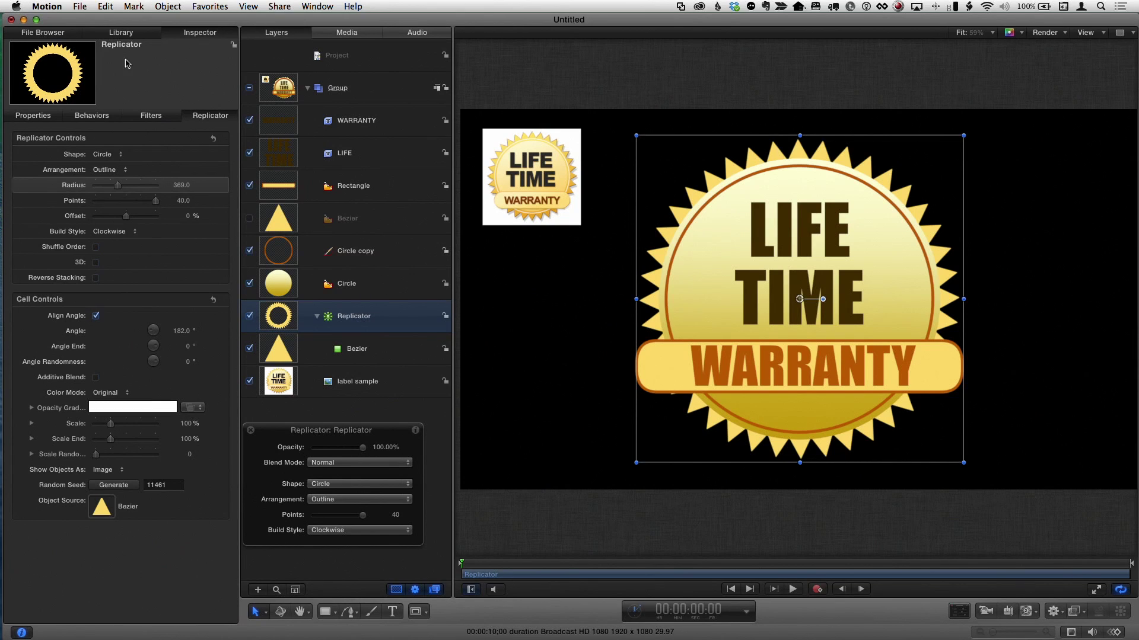
pyautogui.click(101, 116)
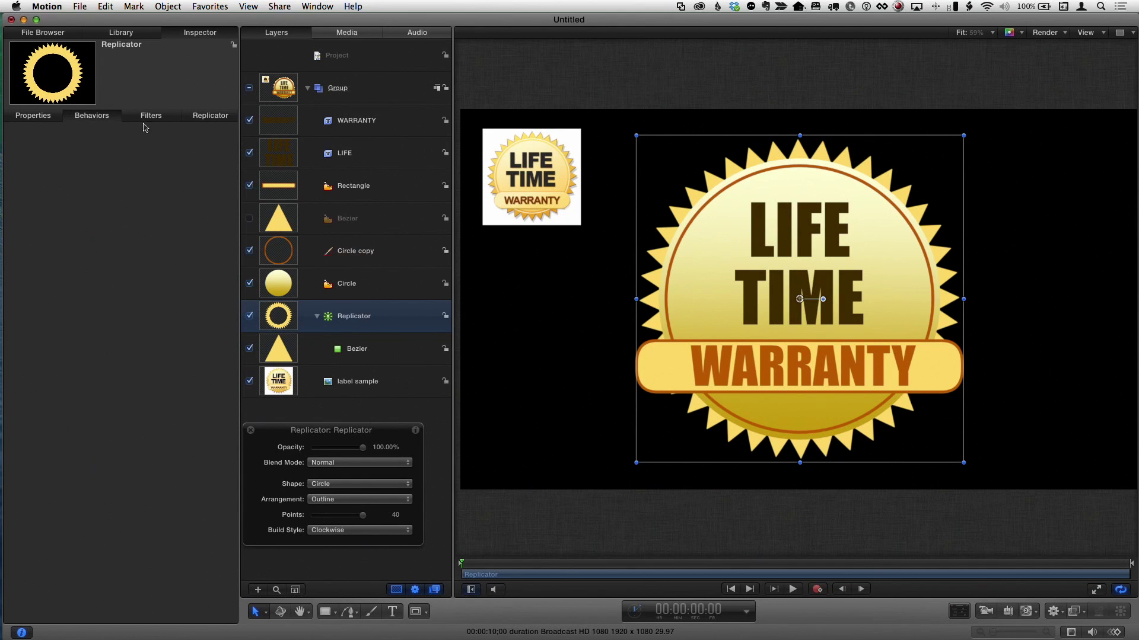
pyautogui.click(124, 33)
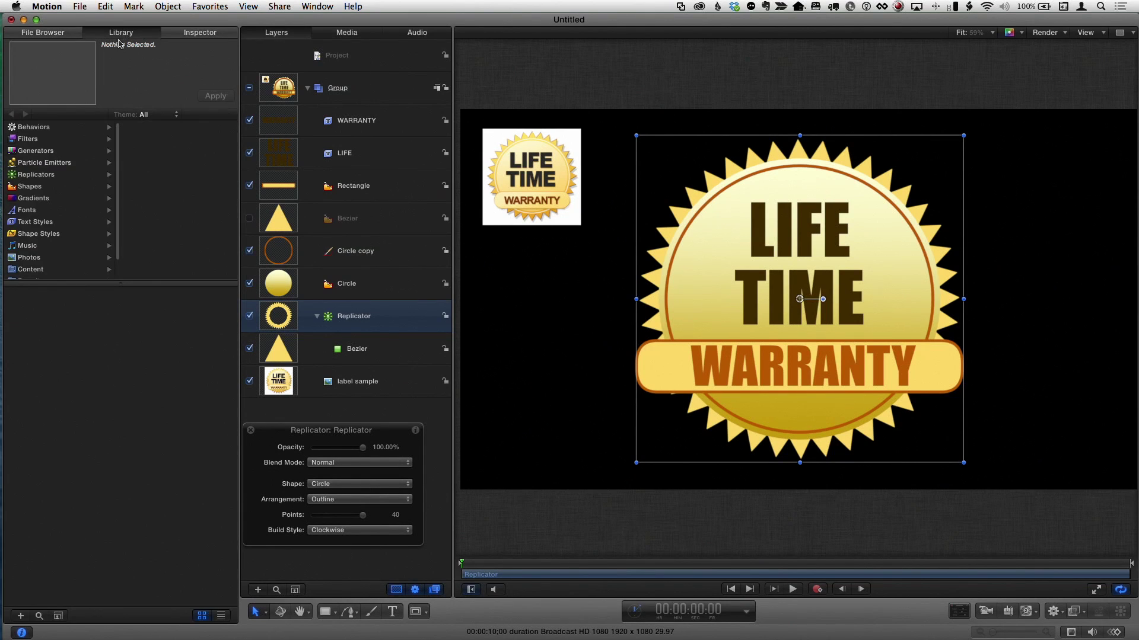
pyautogui.click(34, 127)
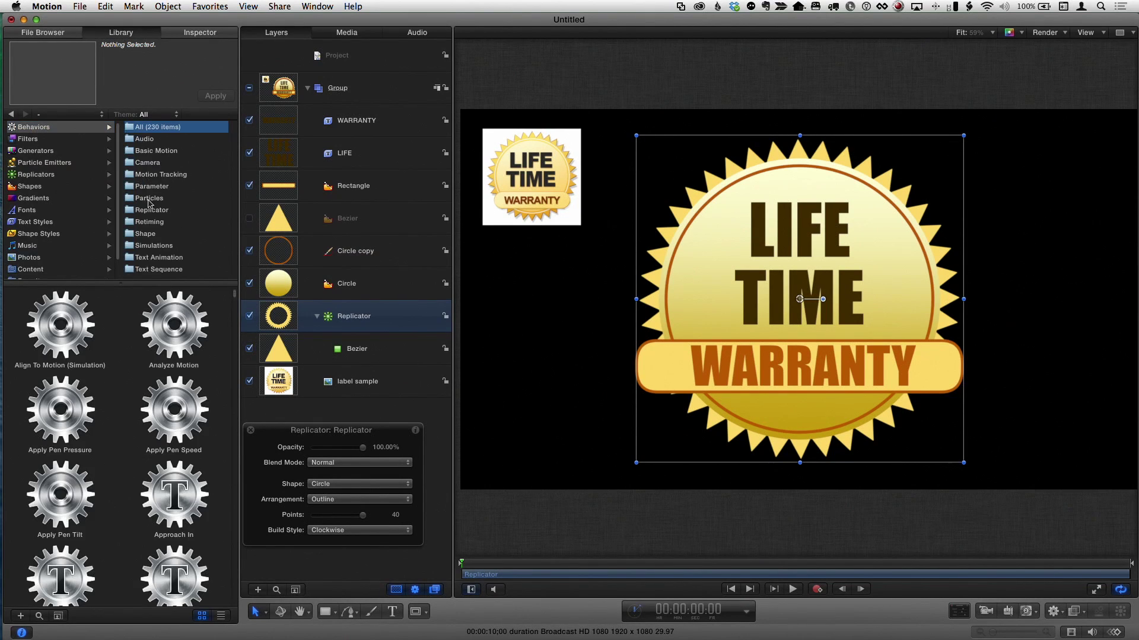
pyautogui.click(153, 210)
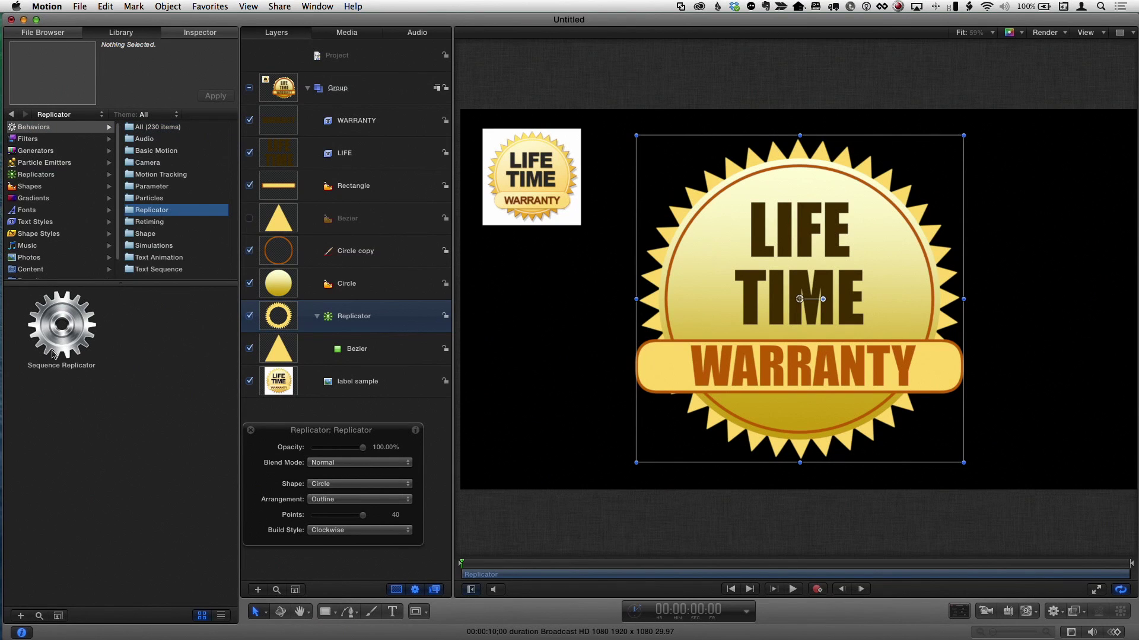
pyautogui.moveTo(57, 349); pyautogui.dragTo(338, 338)
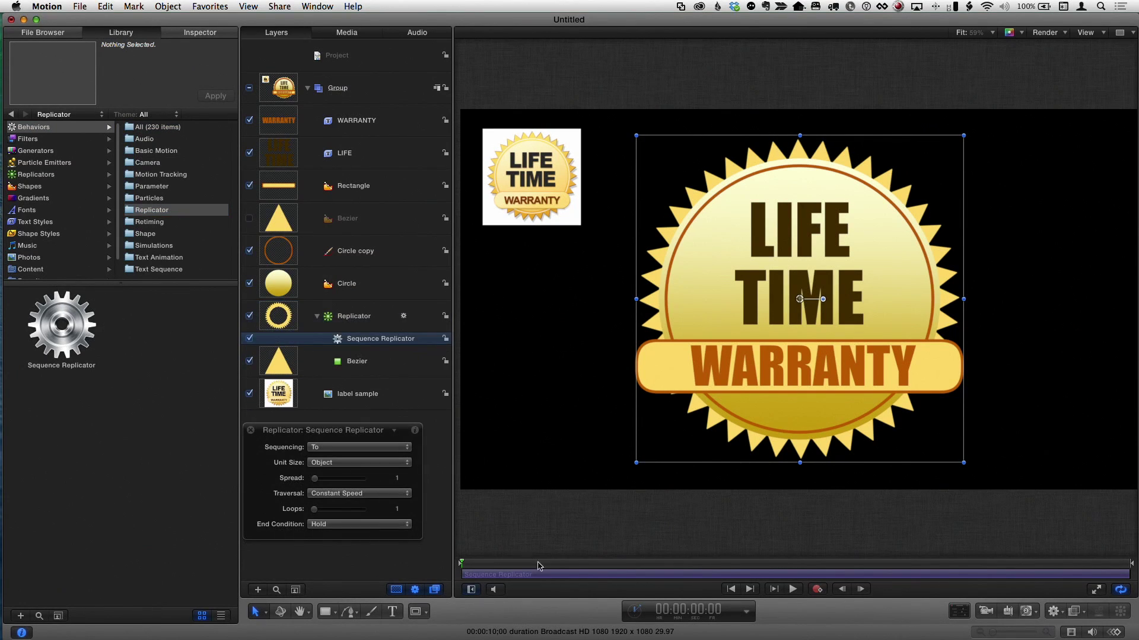
# - Trim the Sequence Replicator behavior to just over two seconds, end the play range at 00:00:02:08 and return to the project start
pyautogui.moveTo(557, 568); pyautogui.dragTo(614, 565)
pyautogui.press('o')
pyautogui.hotkey('ctrl', 'alt', 'o')
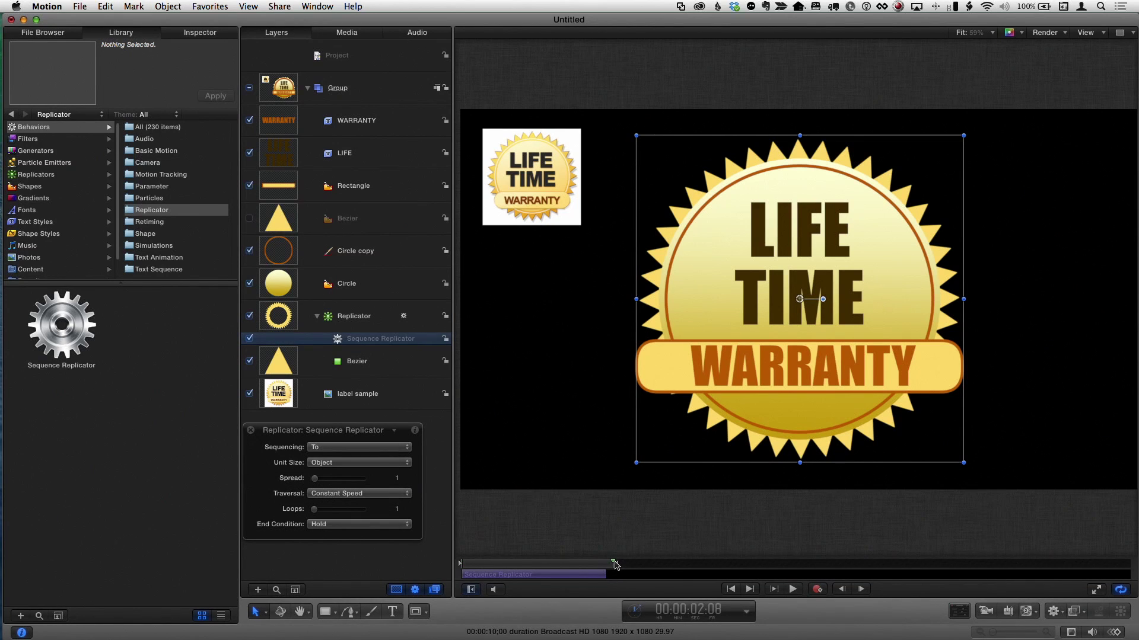
pyautogui.press('Home')
pyautogui.press('Home')
# - Add a Scale parameter to the Sequence Replicator, set it to 0% with sequencing From, and play the animation
pyautogui.click(199, 32)
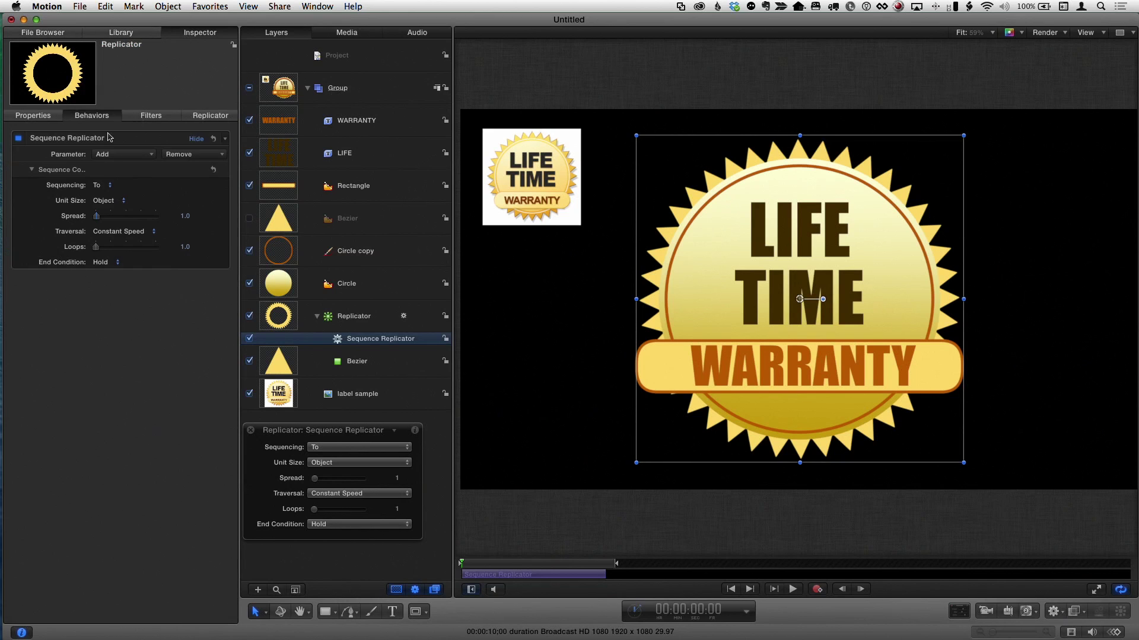
pyautogui.click(124, 156)
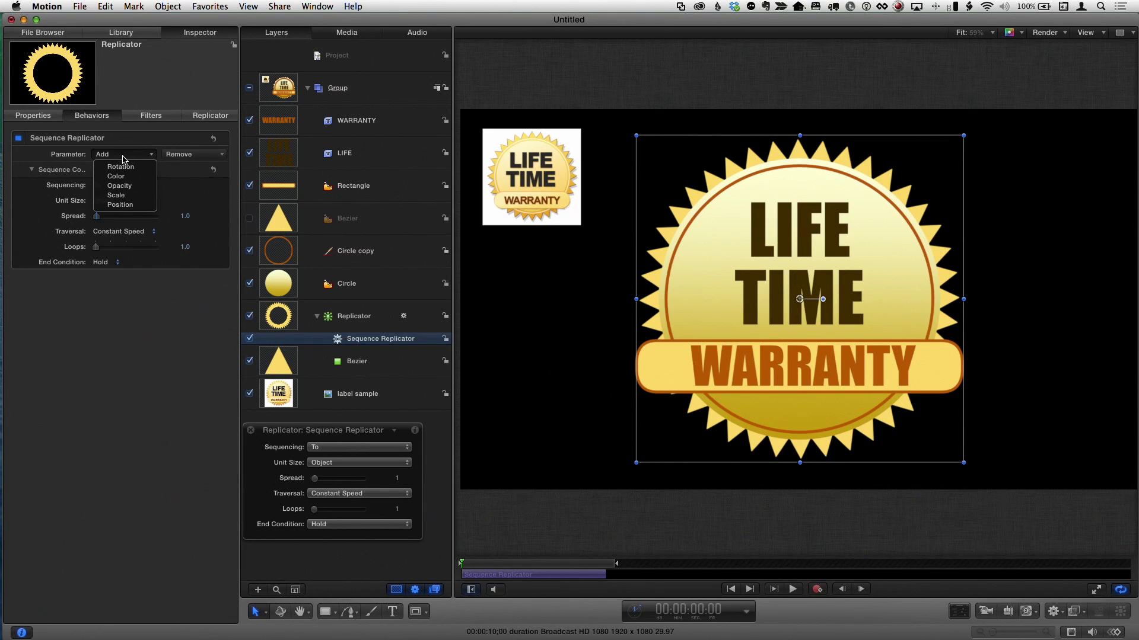
pyautogui.click(131, 196)
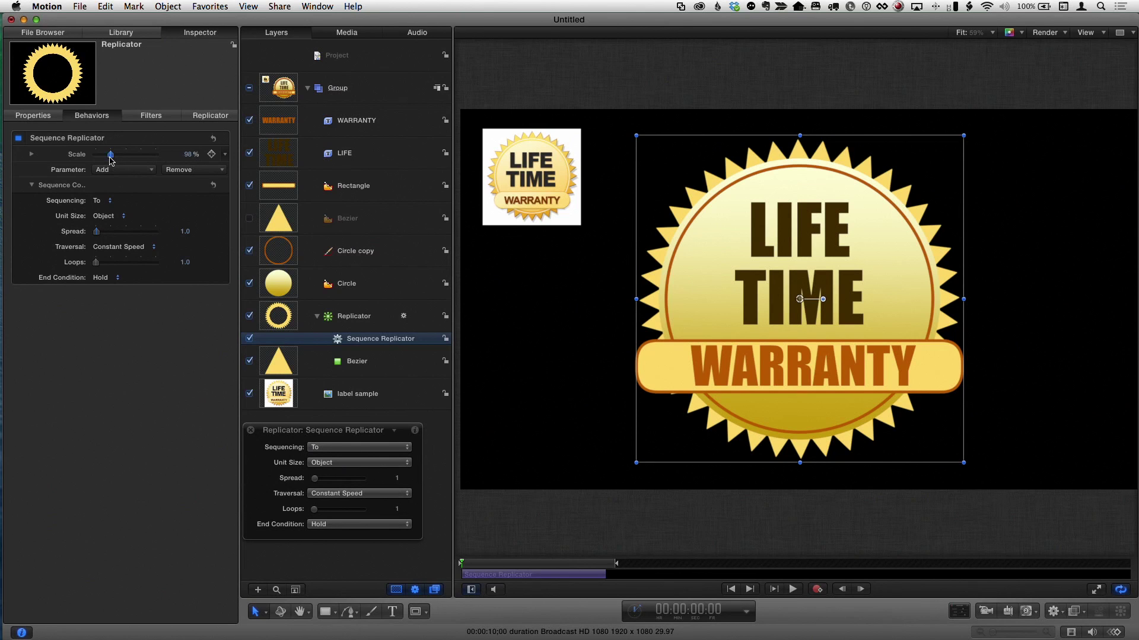
pyautogui.click(109, 202)
pyautogui.click(106, 210)
pyautogui.click(792, 590)
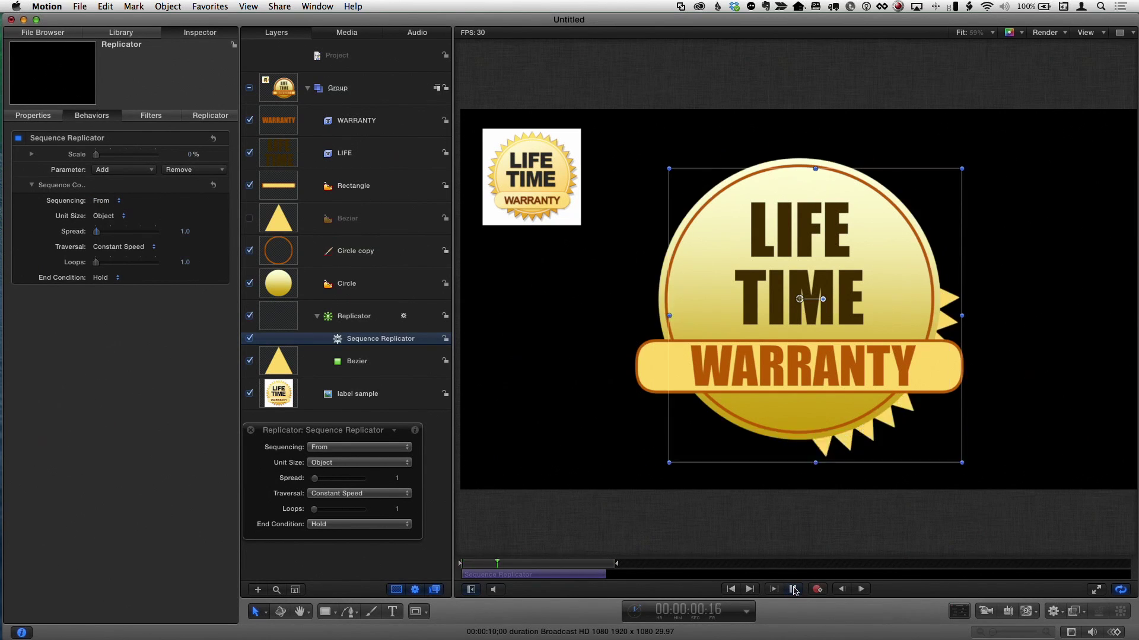
# - Set the Sequence Replicator's spread to 18 and shorten the behavior and the play range to under two seconds
pyautogui.moveTo(96, 231); pyautogui.dragTo(106, 233)
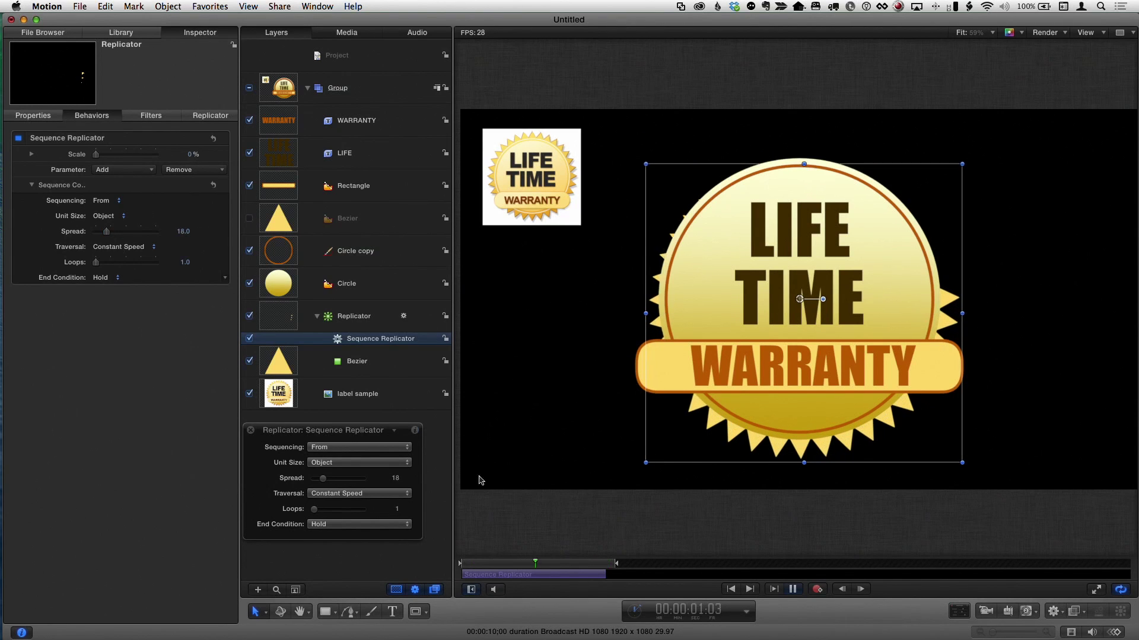
pyautogui.moveTo(605, 575); pyautogui.dragTo(553, 575)
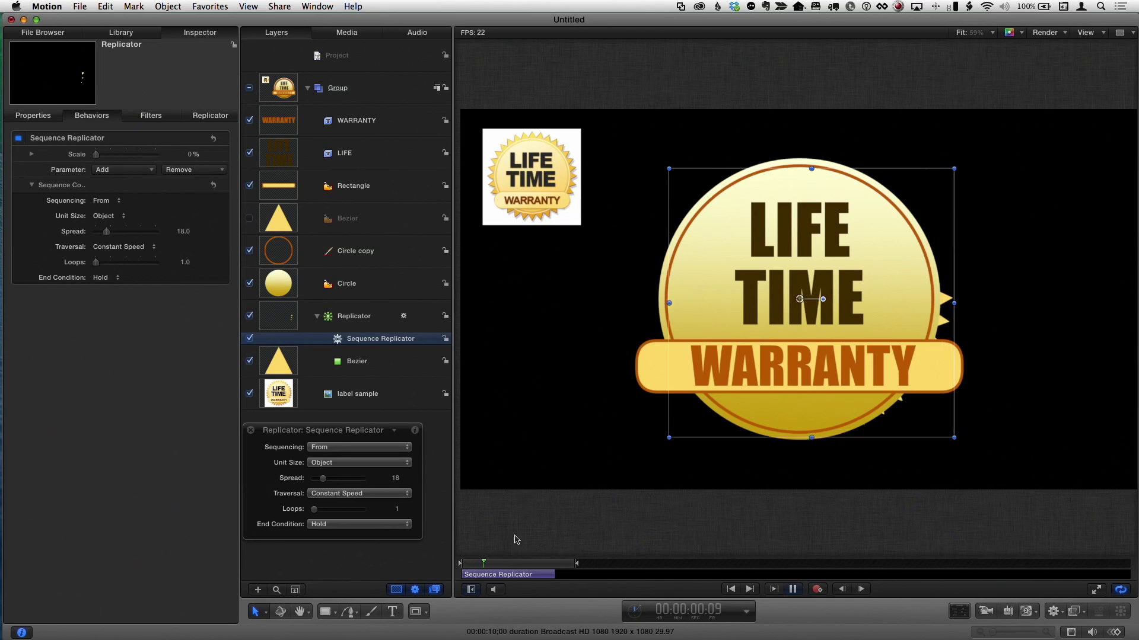